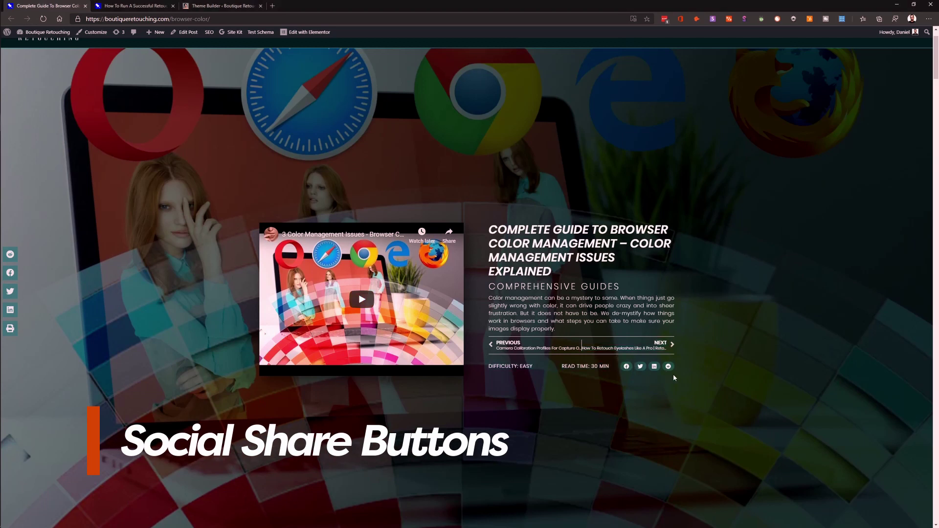
Examine the share buttons beside the article's intro and the floating share bar along the browser color article
scroll(673, 376, down, 3)
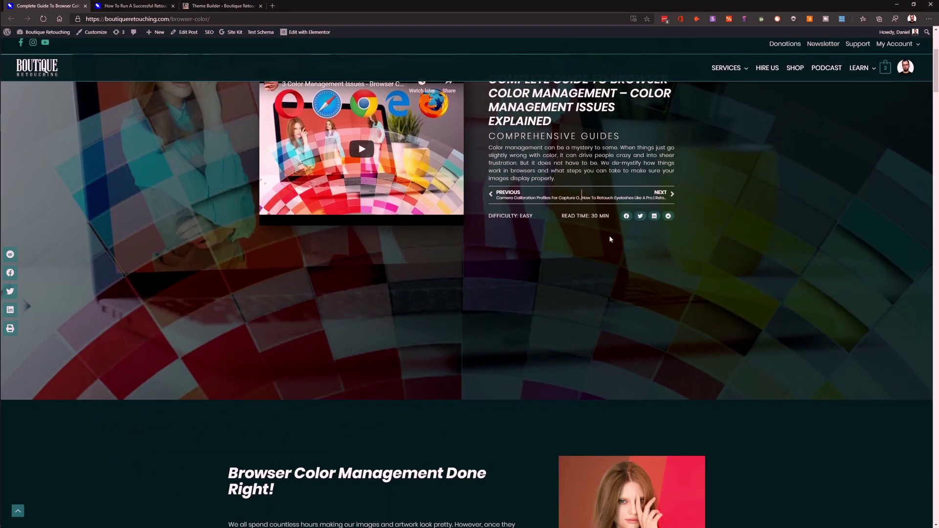
scroll(666, 230, down, 2)
scroll(667, 230, up, 2)
scroll(93, 289, down, 6)
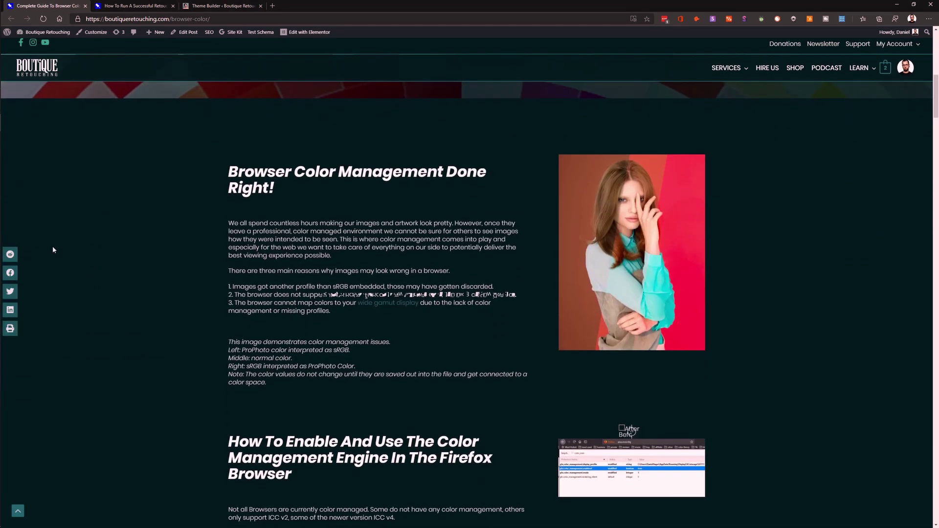
scroll(131, 278, down, 6)
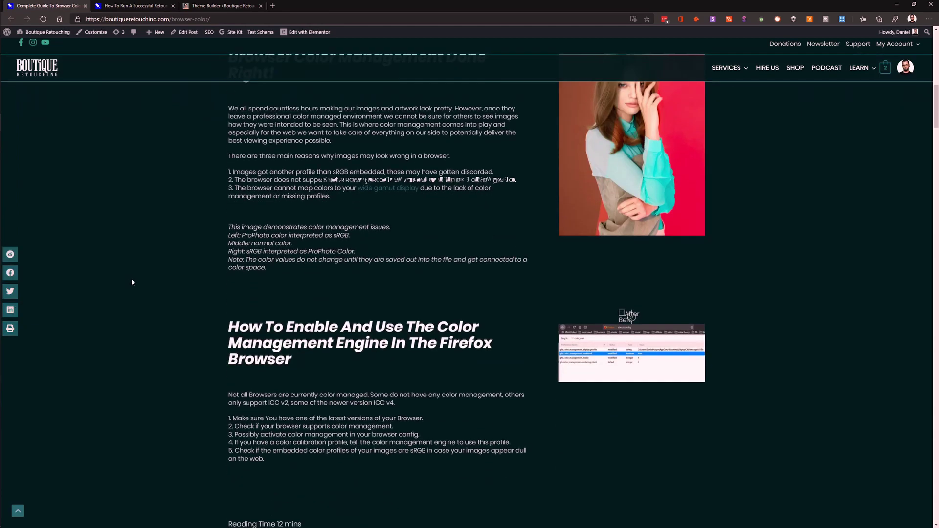
scroll(131, 279, down, 8)
scroll(131, 279, up, 2)
scroll(131, 282, up, 3)
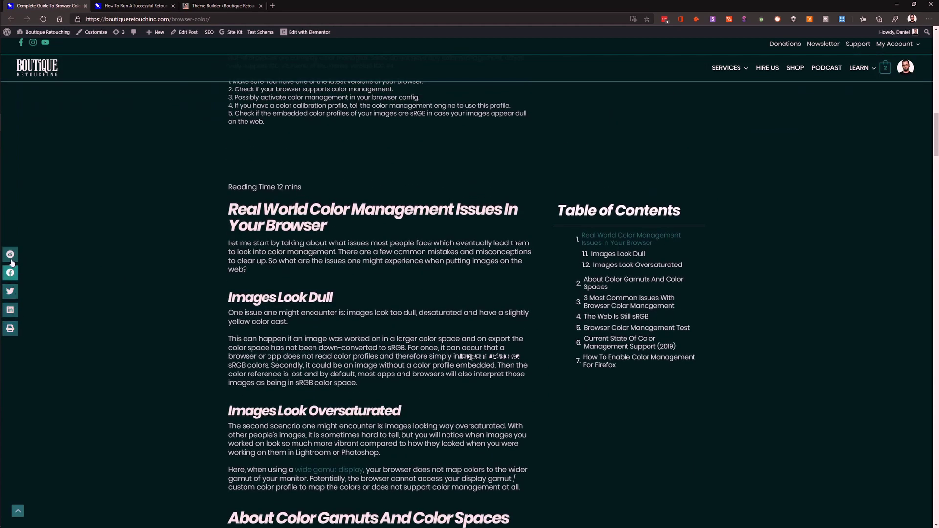
scroll(198, 327, down, 9)
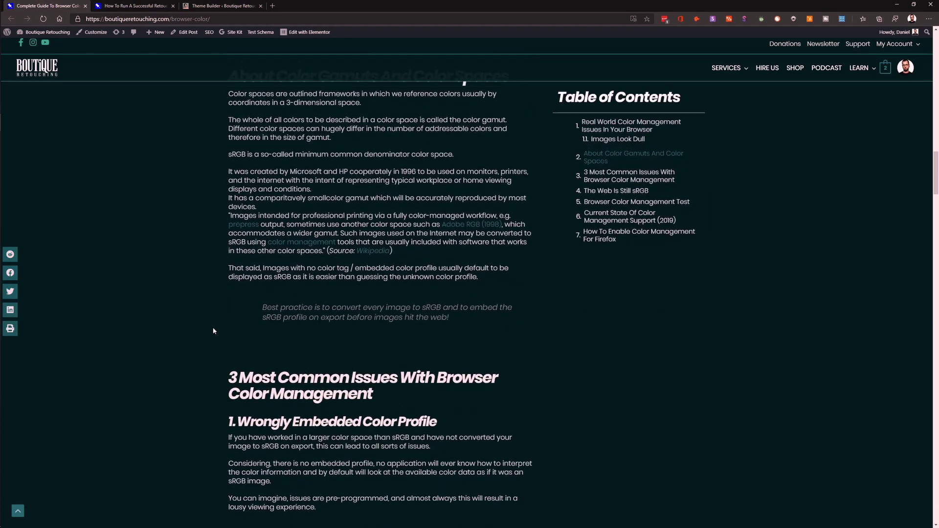
scroll(213, 331, up, 9)
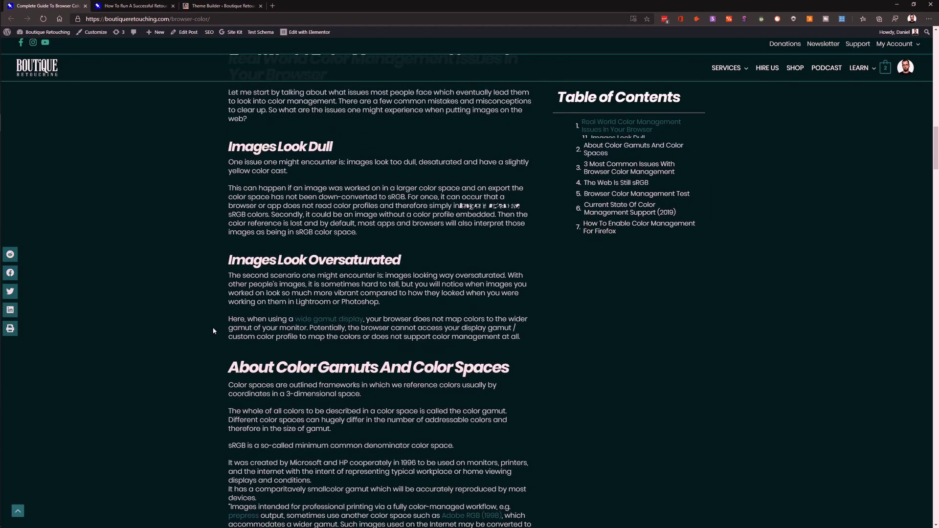
scroll(213, 331, up, 3)
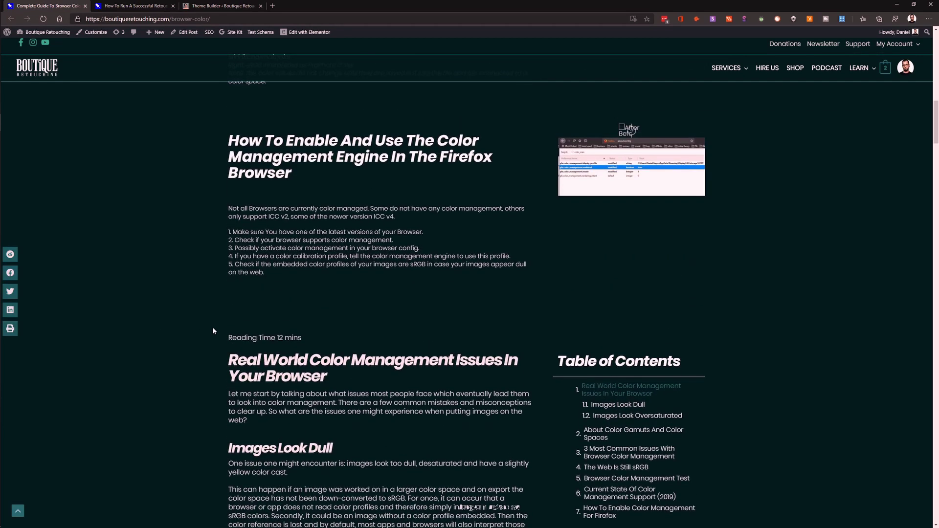
scroll(213, 331, up, 6)
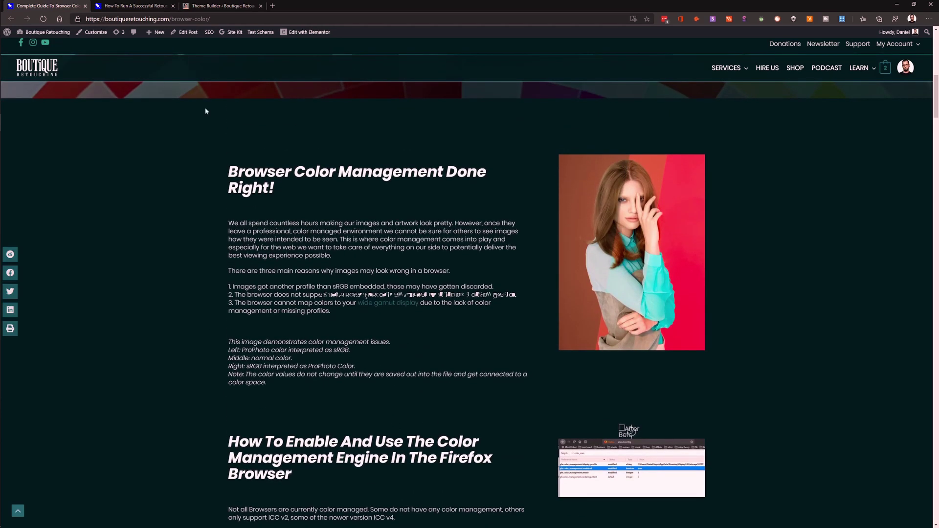
Switch to the WordPress admin and open the Theme Builder template list
click(221, 5)
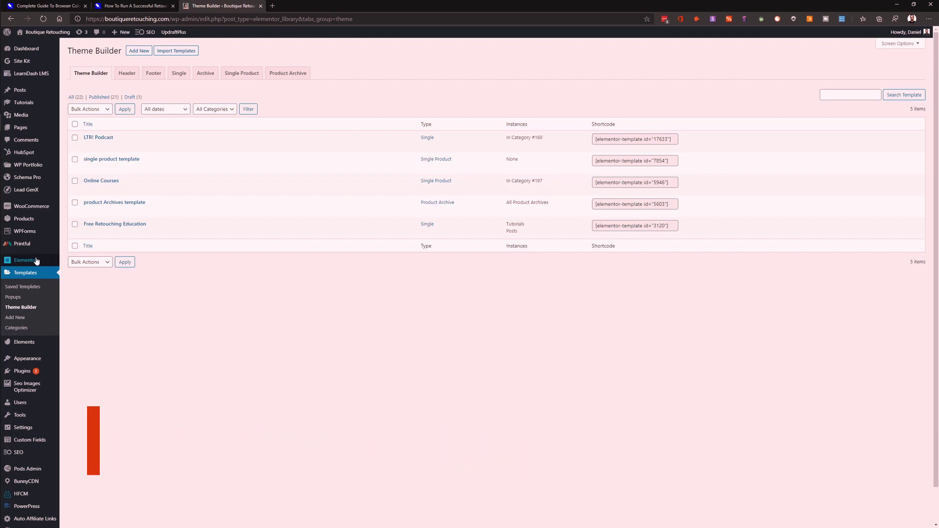
mouse_move(35, 260)
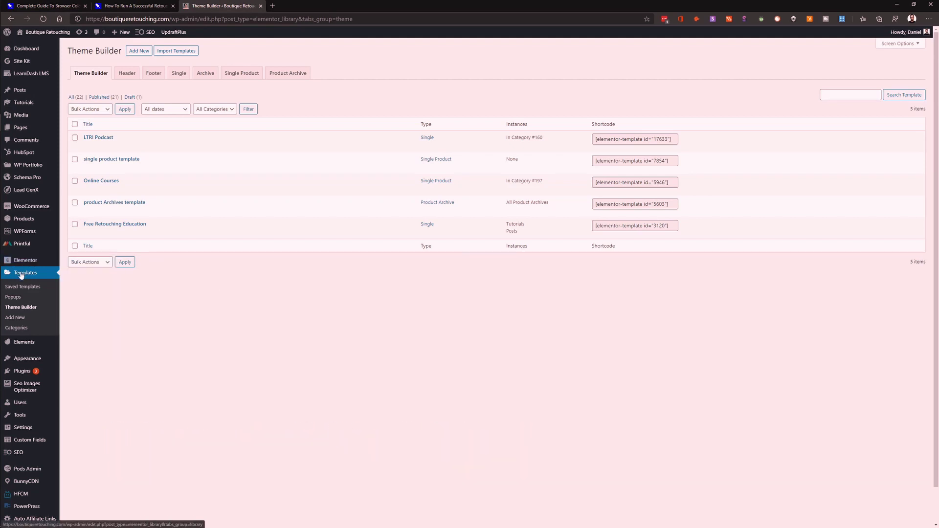
click(24, 310)
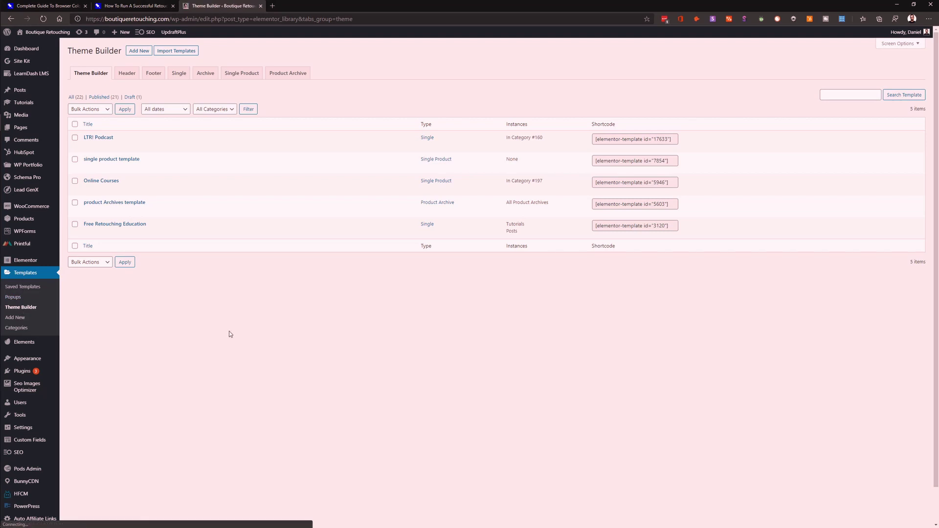
mouse_move(171, 235)
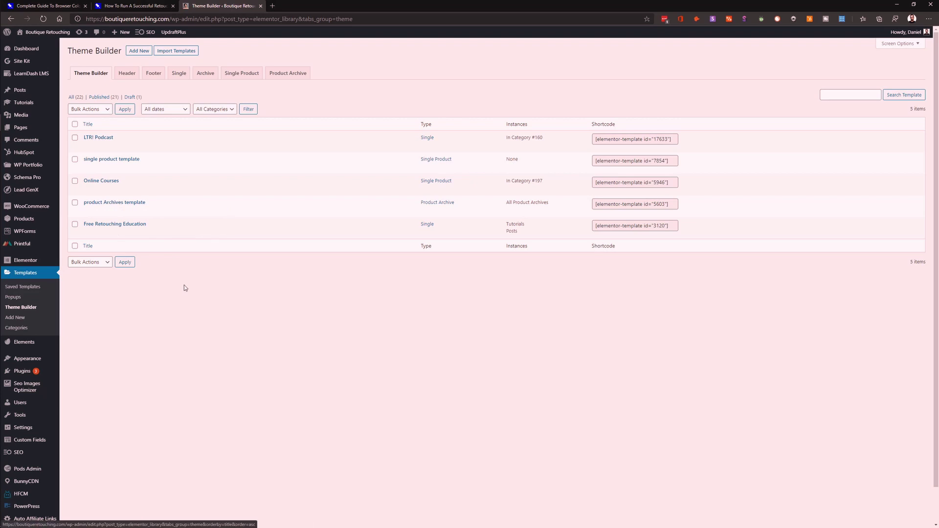
Return to the browser color article and review its content sections and opening hero section
click(81, 9)
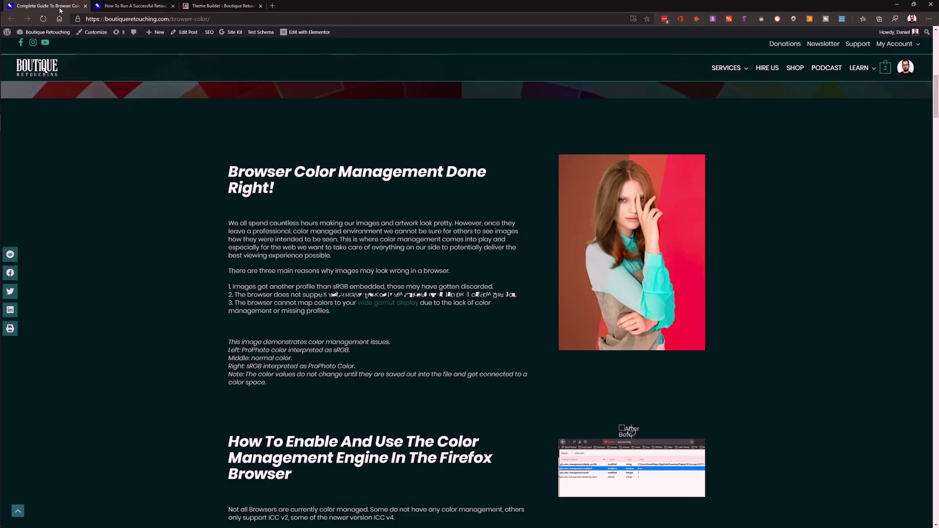
scroll(469, 294, down, 5)
scroll(630, 171, down, 7)
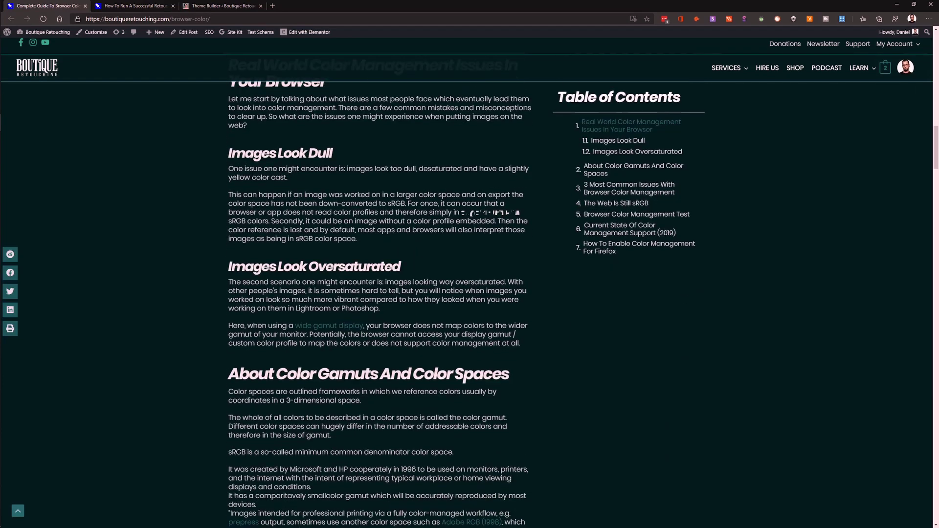
scroll(337, 181, up, 20)
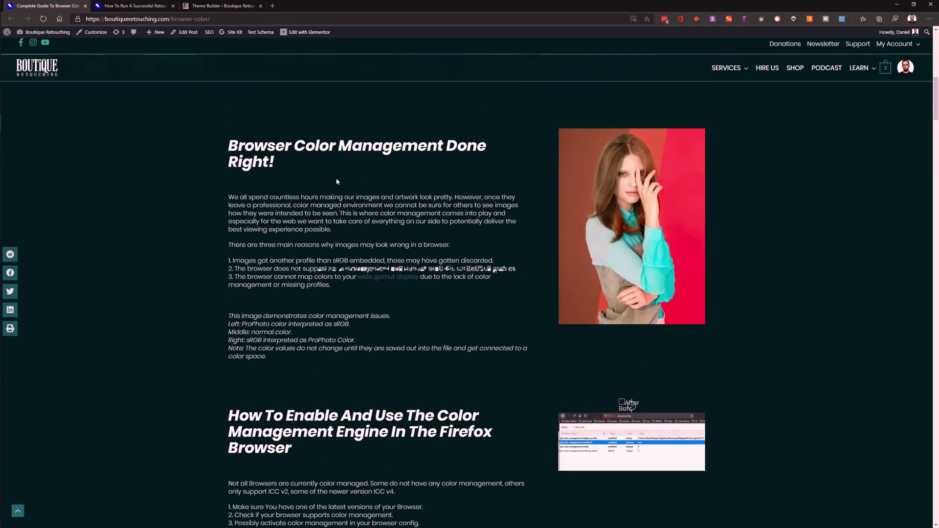
scroll(337, 178, up, 3)
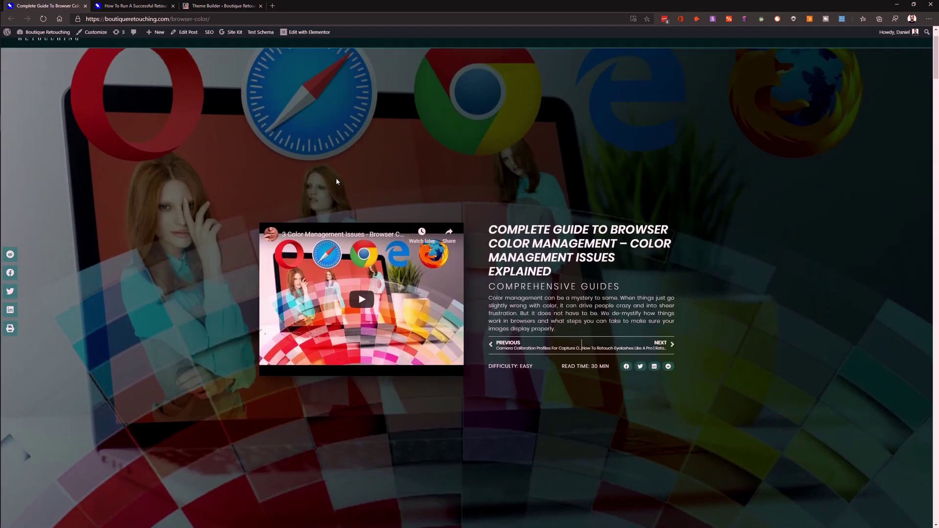
Open the Free Retouching Education single template from the Theme Builder list in Elementor and look through its preview
click(223, 5)
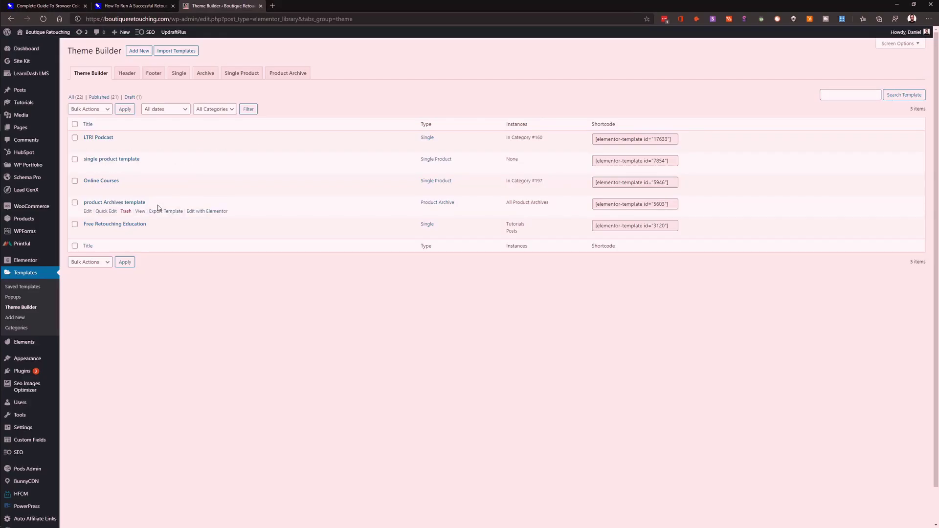
click(210, 233)
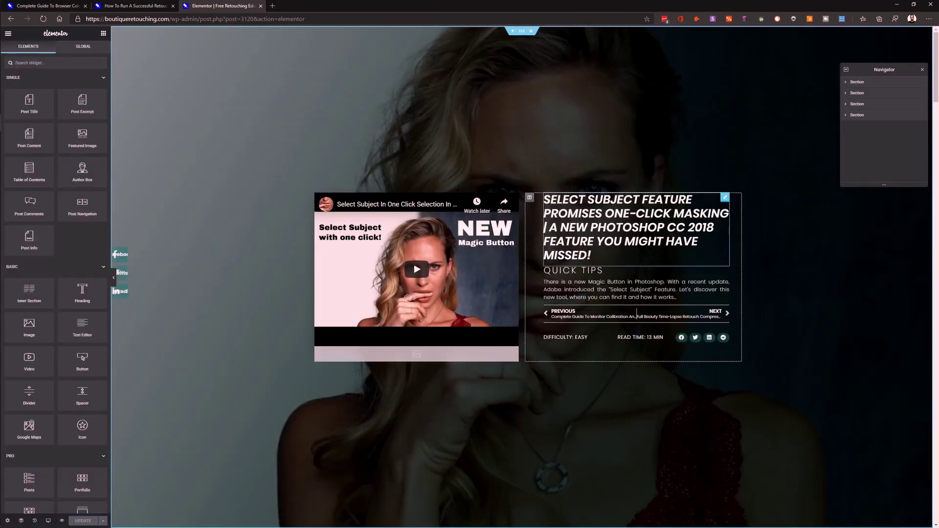
scroll(450, 253, down, 3)
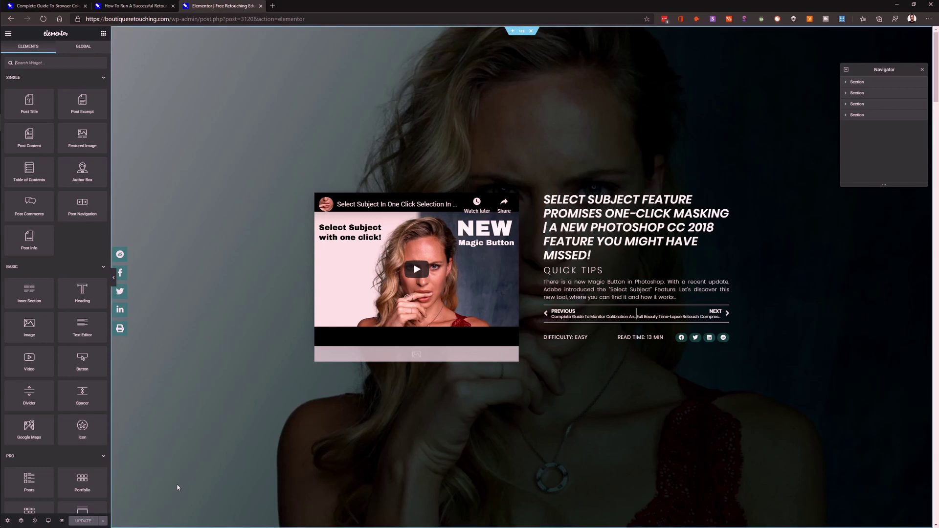
scroll(177, 483, down, 10)
scroll(177, 483, down, 6)
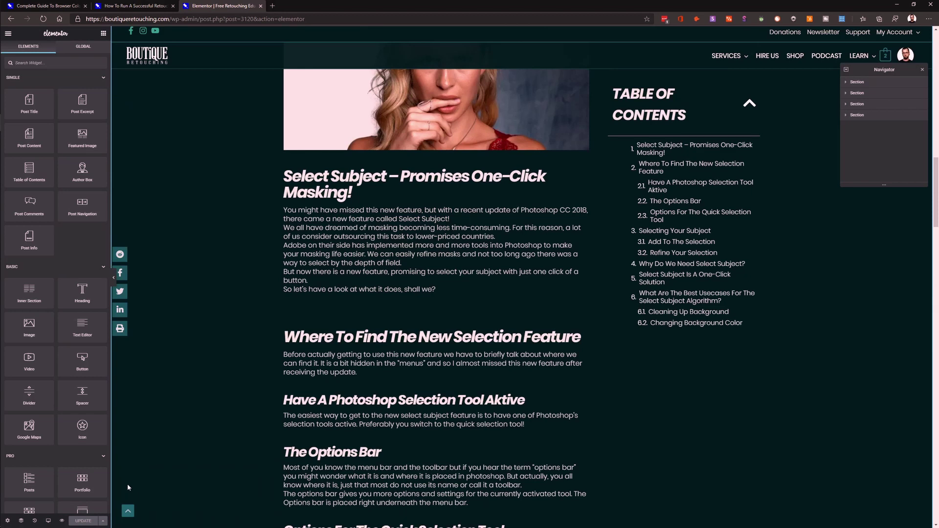
Review the template's display conditions for Tutorials and Posts, and close the publish settings
click(104, 522)
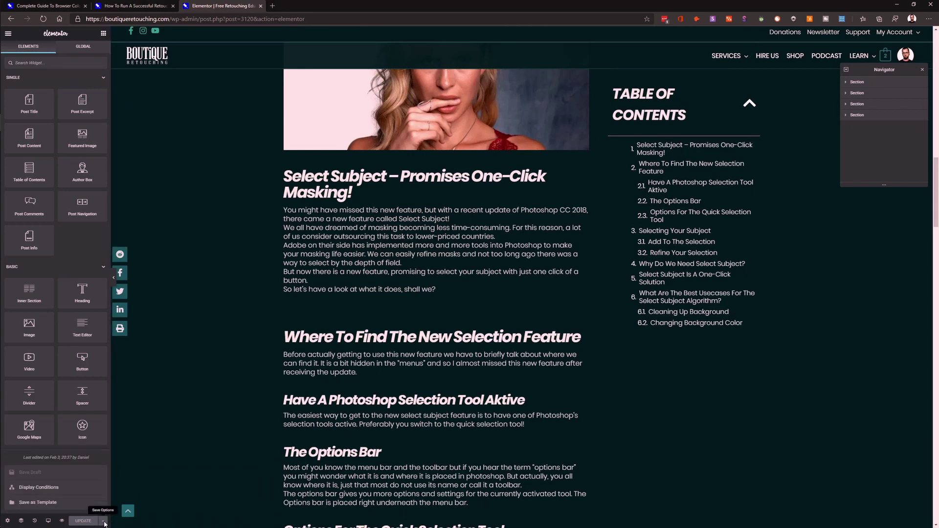
click(45, 487)
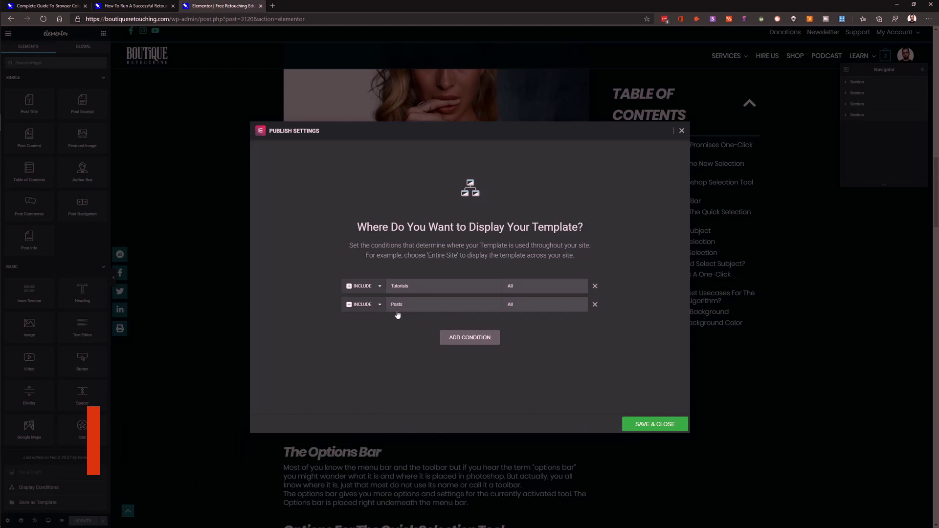
click(681, 131)
Inspect the floating global share widget at the start of the template, and return to the widget list
scroll(609, 230, down, 3)
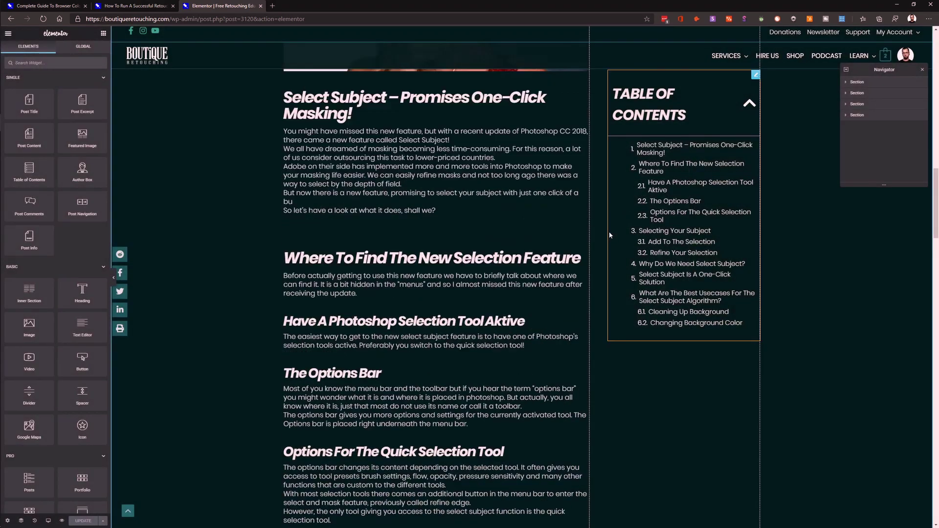
scroll(610, 231, up, 15)
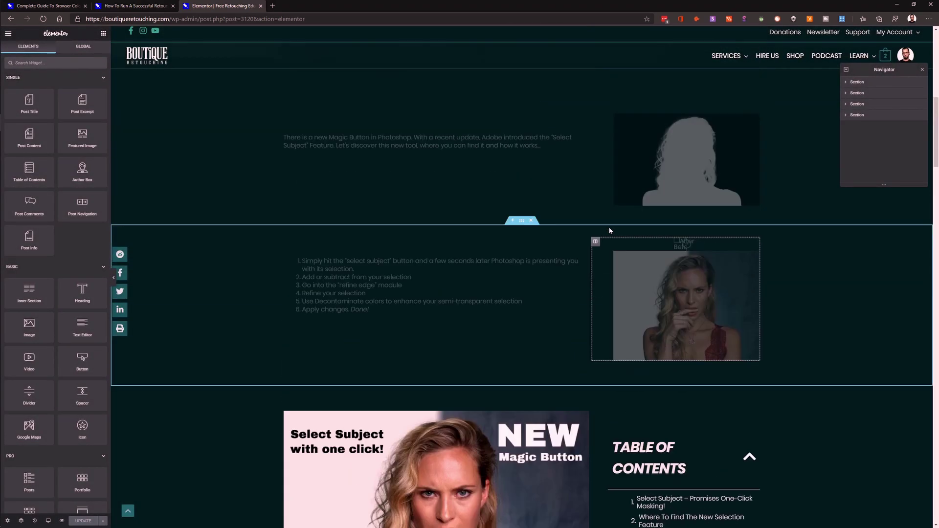
scroll(609, 231, up, 10)
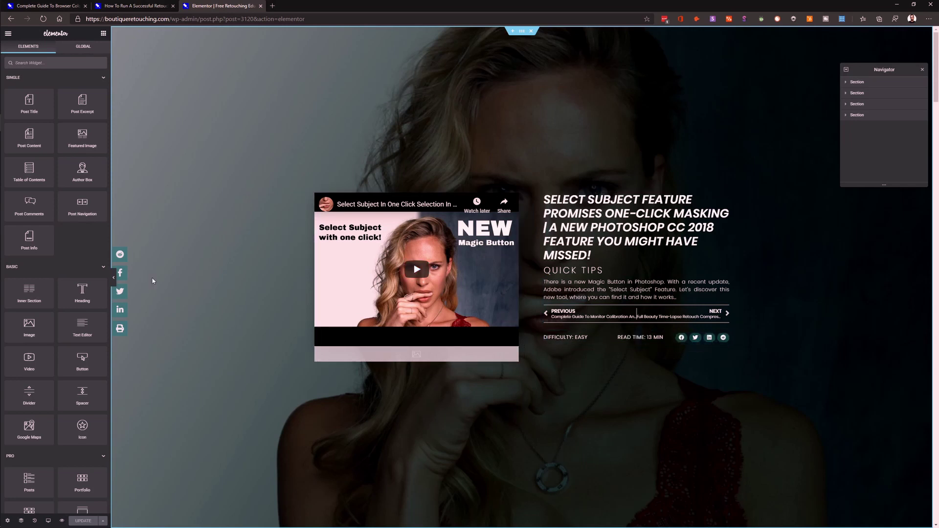
click(121, 252)
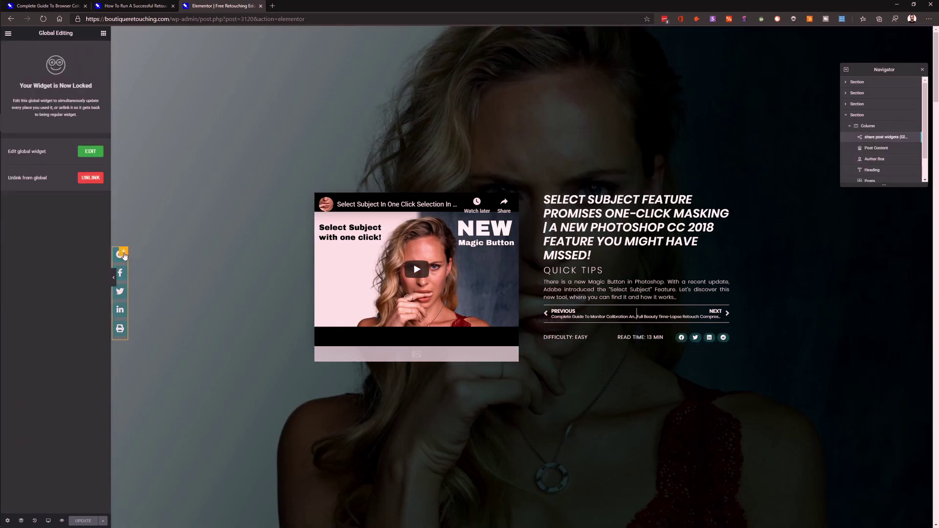
click(8, 33)
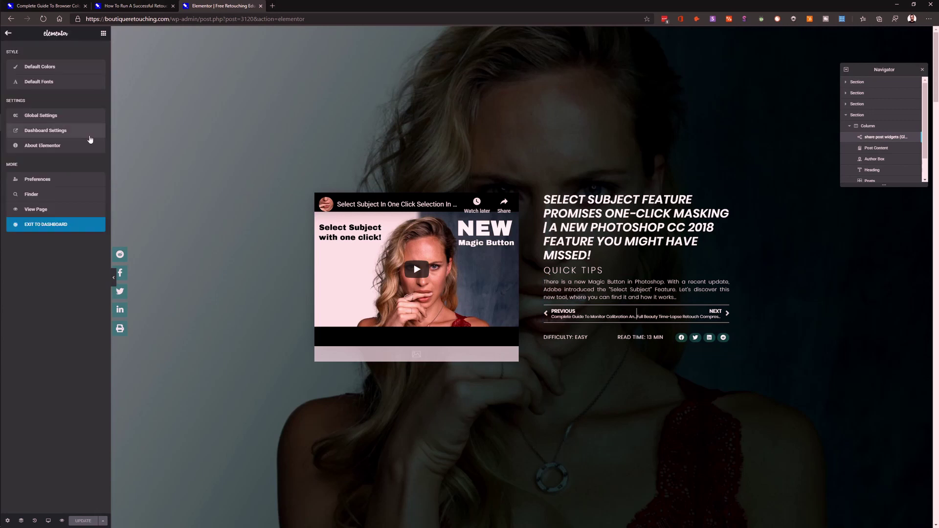
click(103, 34)
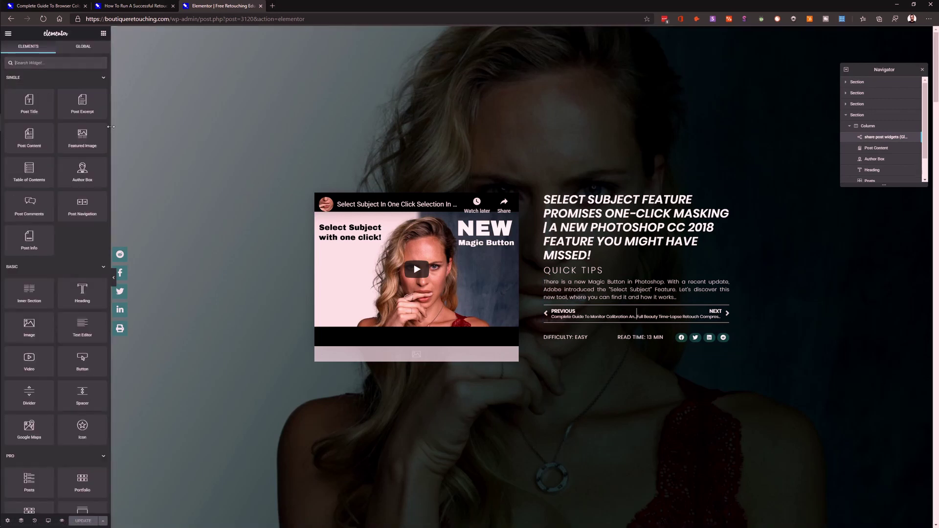
Search the widgets for "soci" and place a Share Buttons widget above the post title in the hero section
click(37, 63)
text(soci)
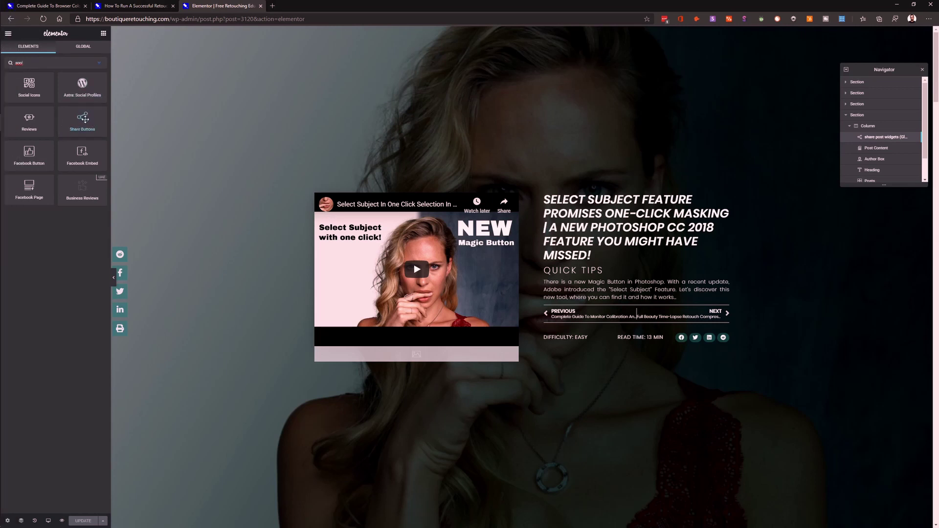
drag(84, 117, 569, 202)
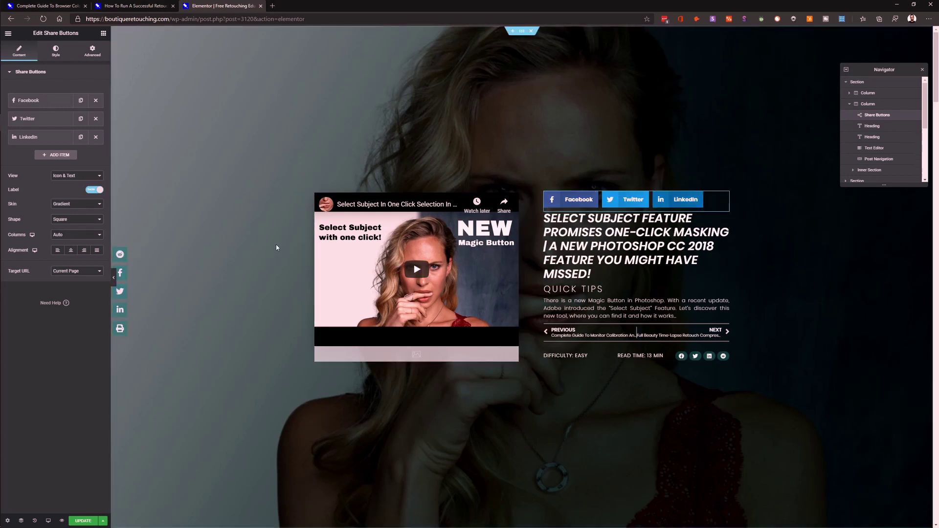
scroll(272, 250, down, 2)
scroll(213, 312, up, 2)
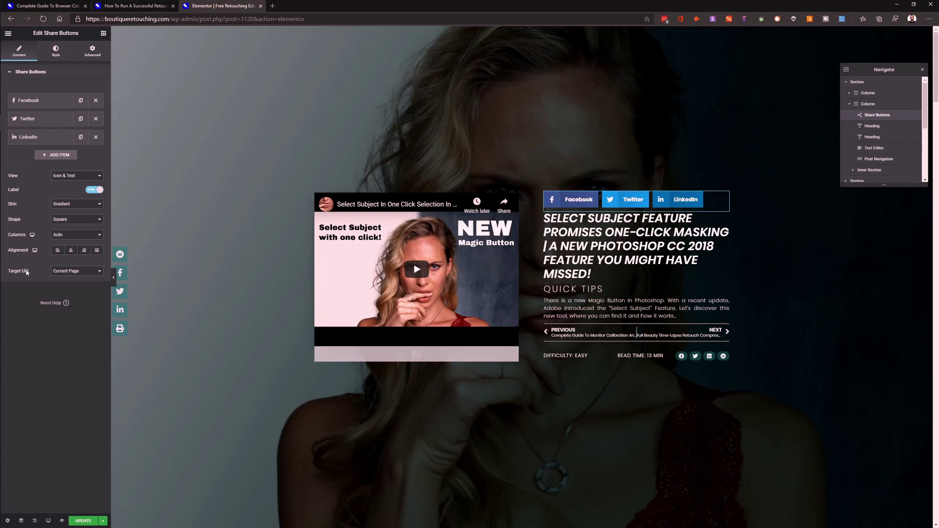
Add a fourth share button with StumbleUpon as its network, and expand the LinkedIn item's settings
click(47, 156)
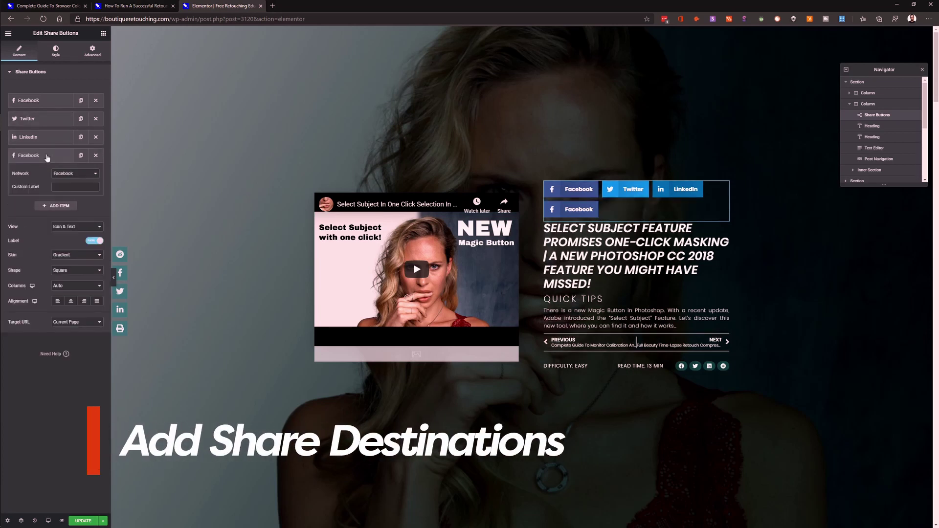
click(88, 177)
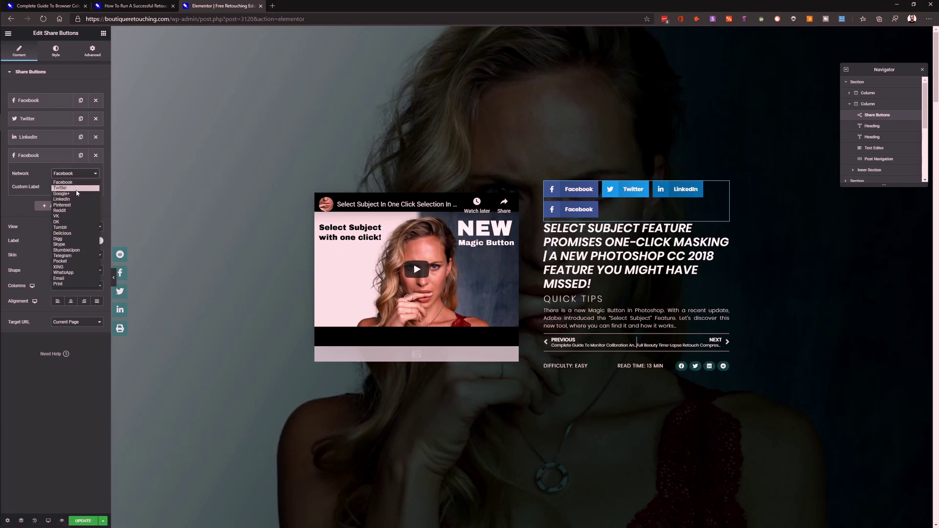
click(75, 249)
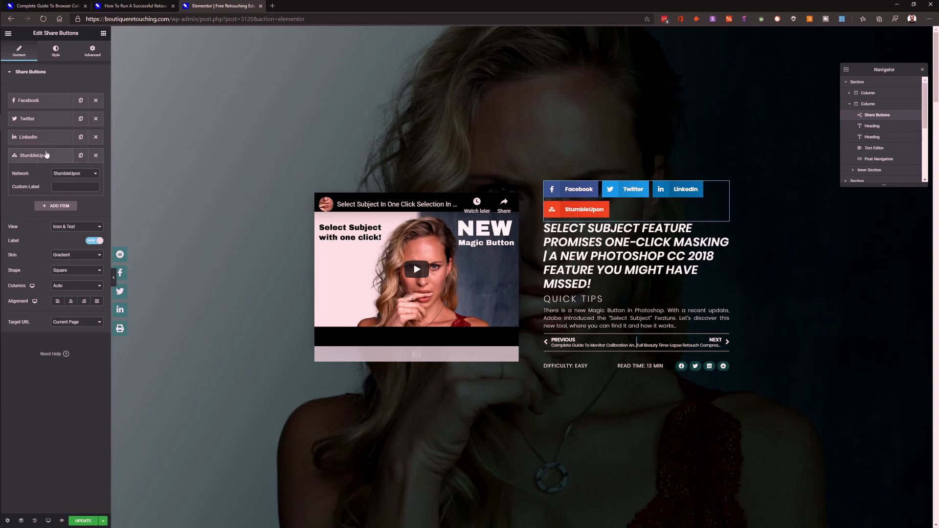
click(45, 136)
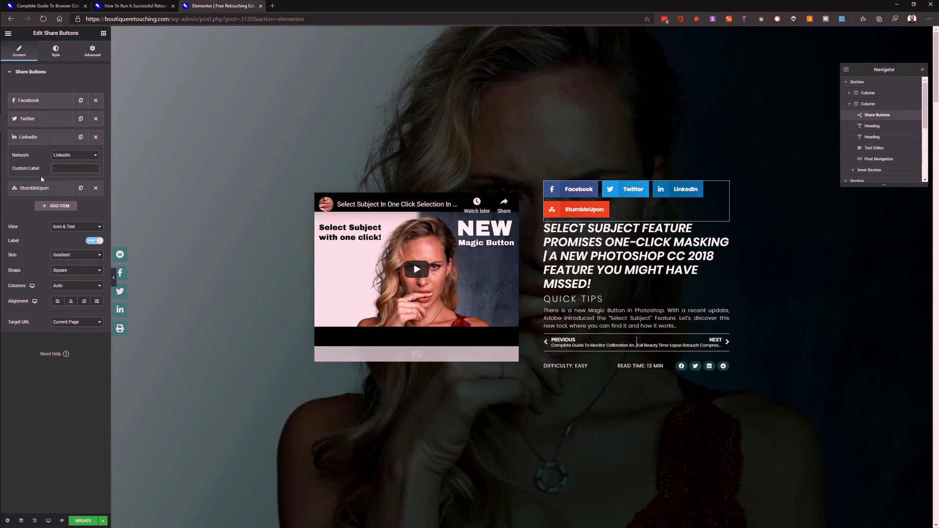
Compare the center, right and justified alignments of the share buttons, and settle on left alignment
click(38, 190)
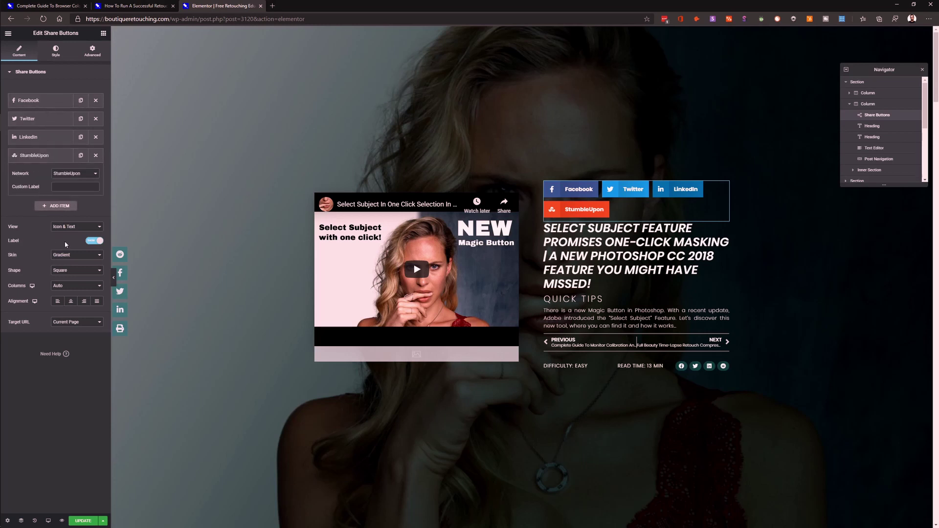
click(63, 325)
click(41, 319)
click(70, 301)
click(87, 302)
click(96, 301)
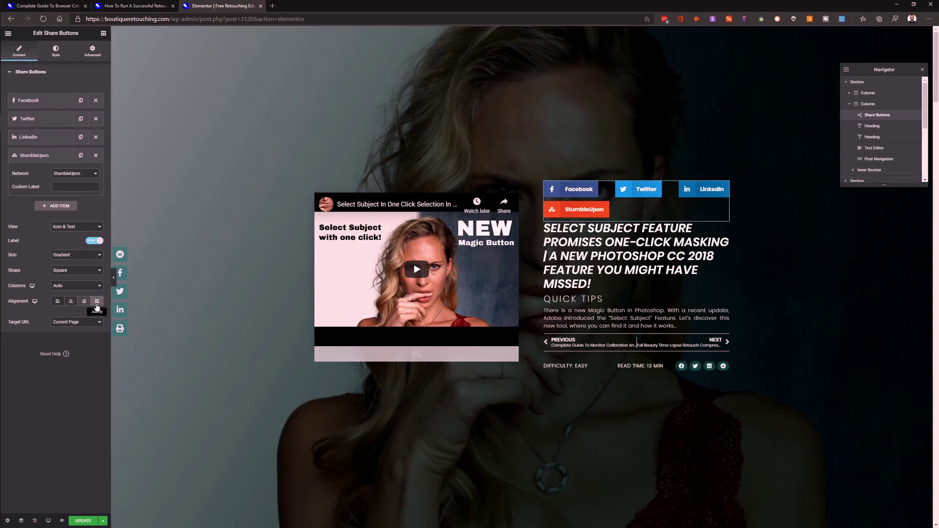
click(57, 301)
Arrange the share buttons in 1 column, with the Flat skin and the Icon view
click(70, 287)
click(64, 300)
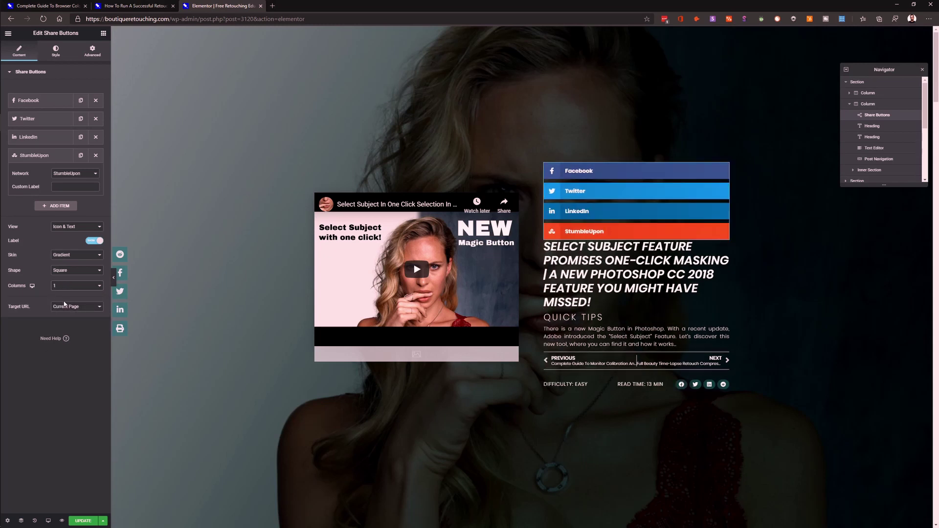
click(73, 255)
click(72, 263)
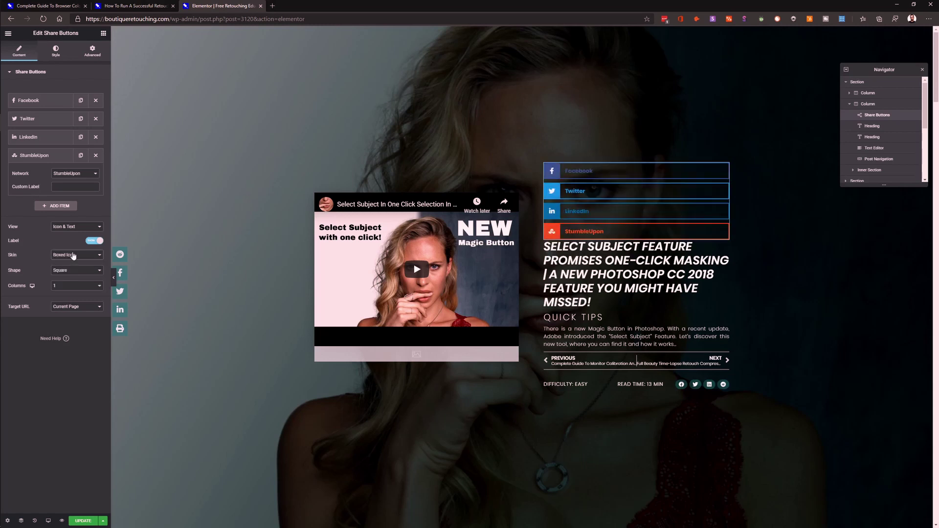
click(74, 255)
click(67, 289)
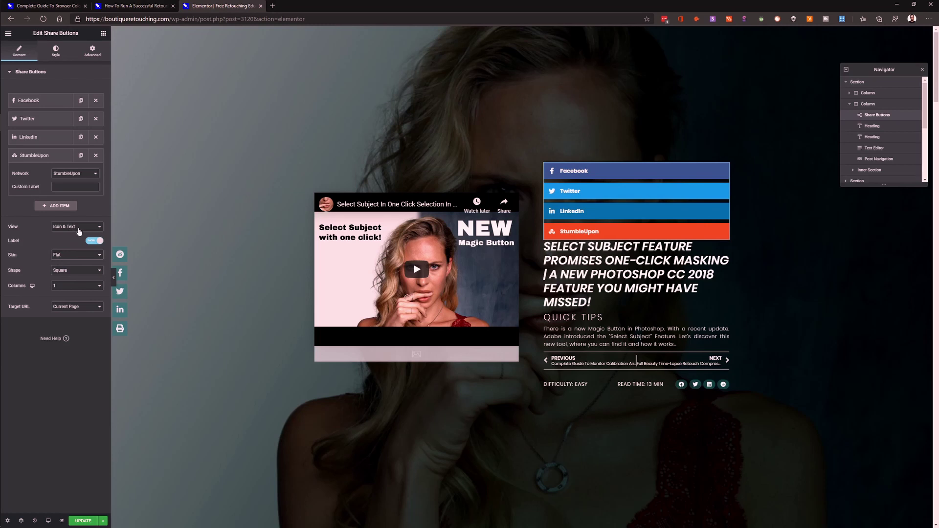
click(66, 242)
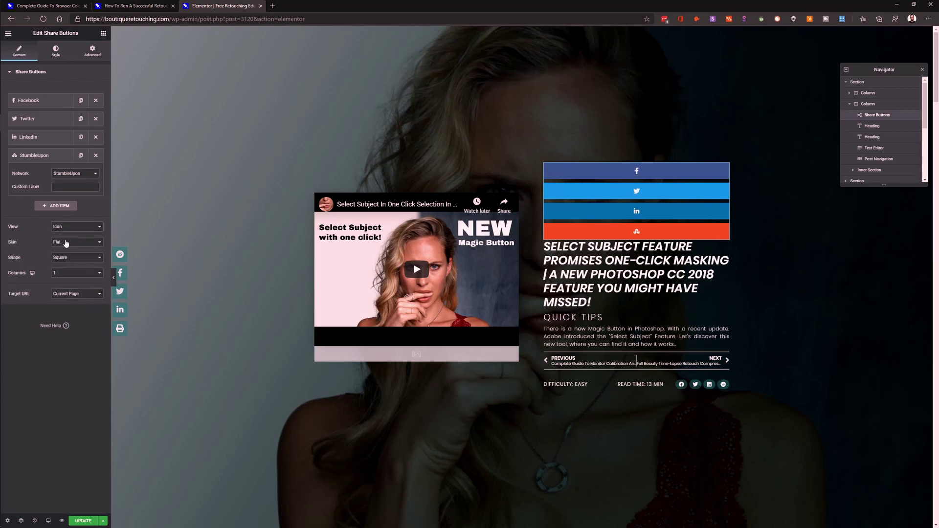
Try the Absolute position for the Share Buttons widget and check how it sits over the hero section
click(56, 51)
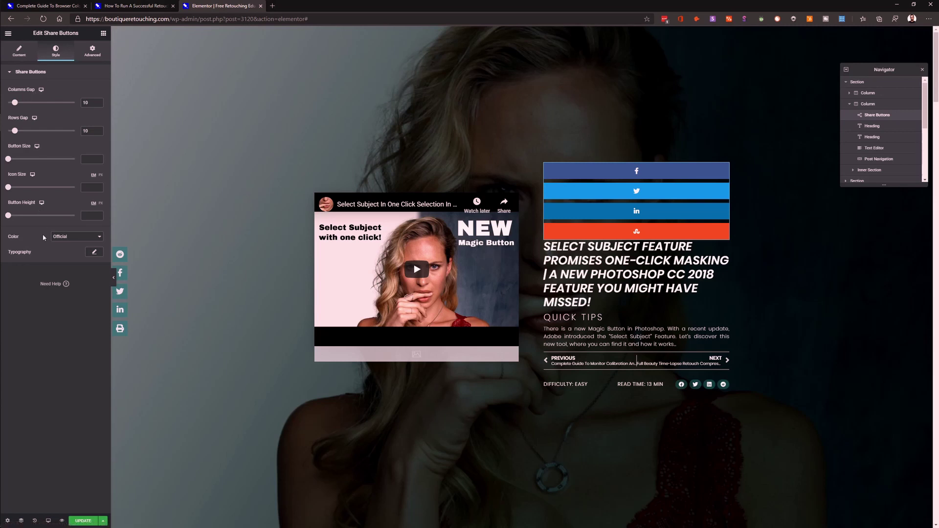
click(22, 52)
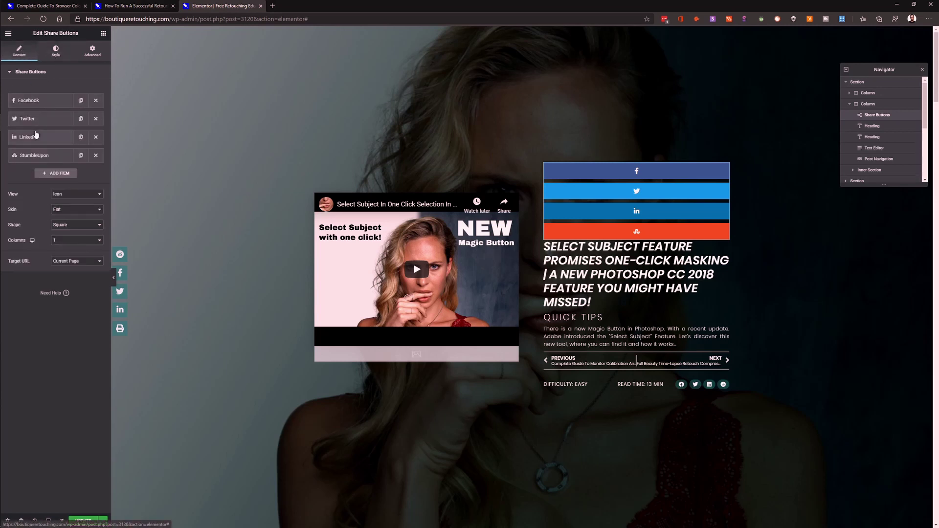
click(92, 51)
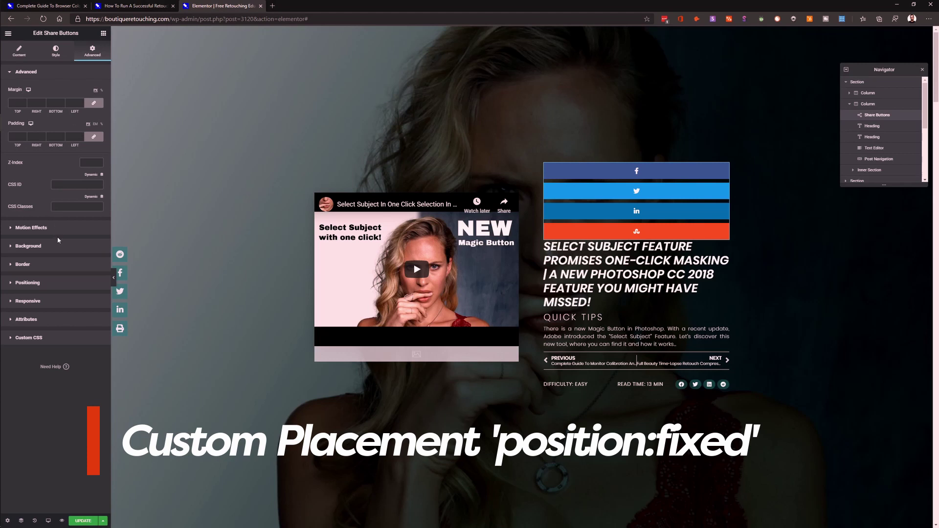
click(58, 284)
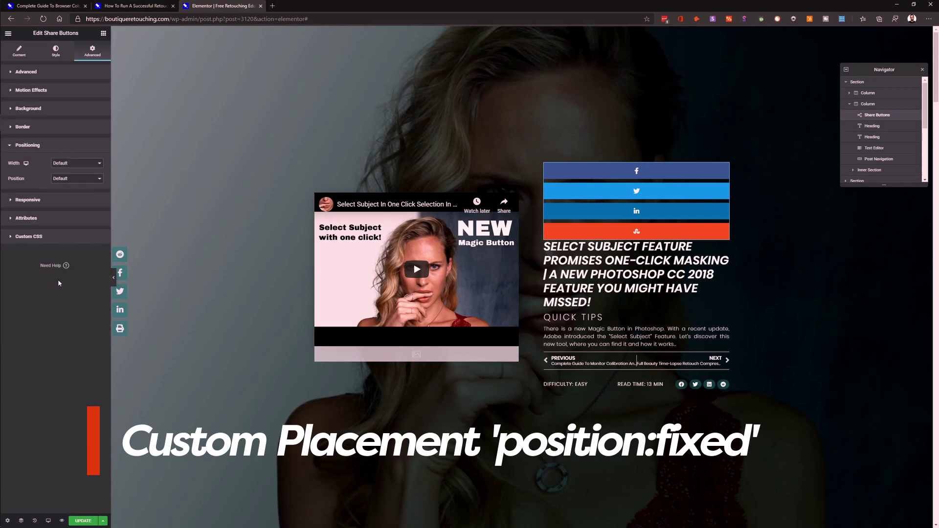
scroll(362, 172, down, 8)
scroll(363, 176, up, 8)
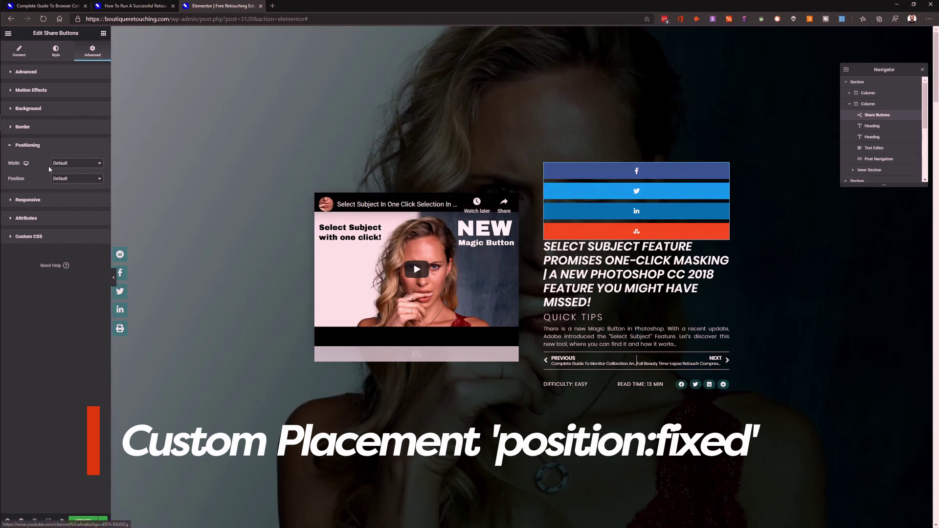
click(84, 179)
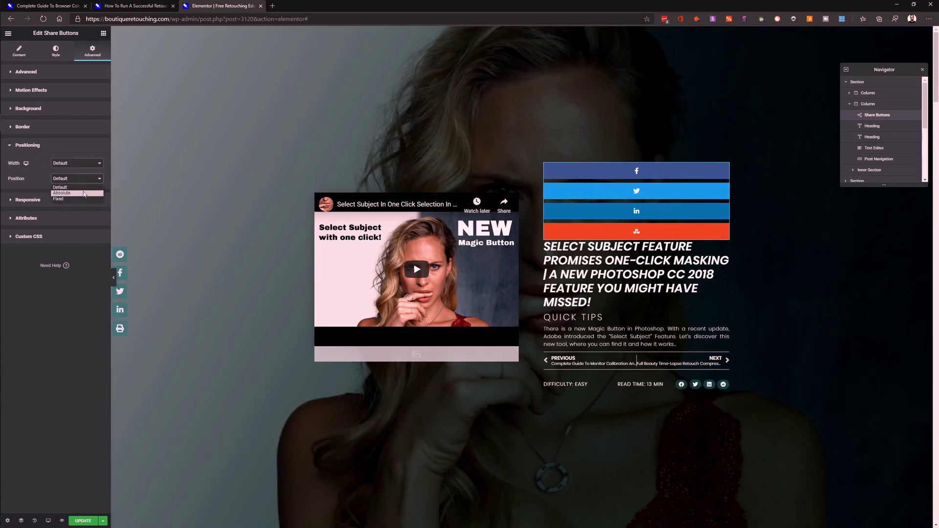
click(83, 194)
scroll(556, 233, down, 3)
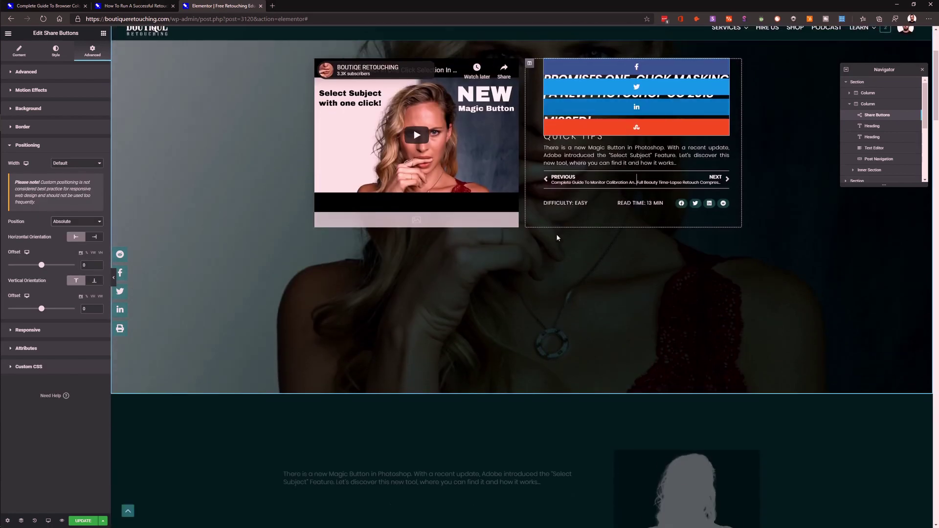
scroll(556, 234, up, 3)
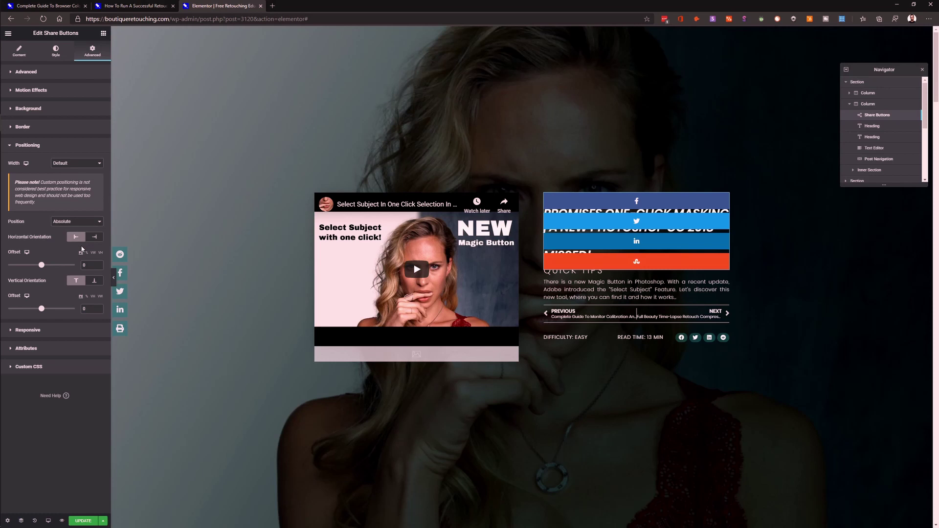
Set the widget's position to Fixed, with a horizontal offset of about 88 px and a vertical offset of about 714 px
click(81, 226)
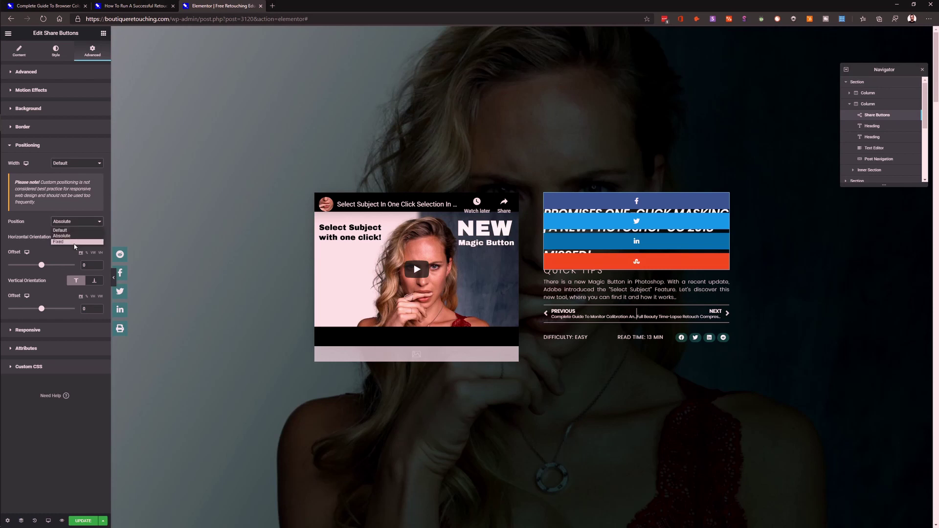
click(77, 241)
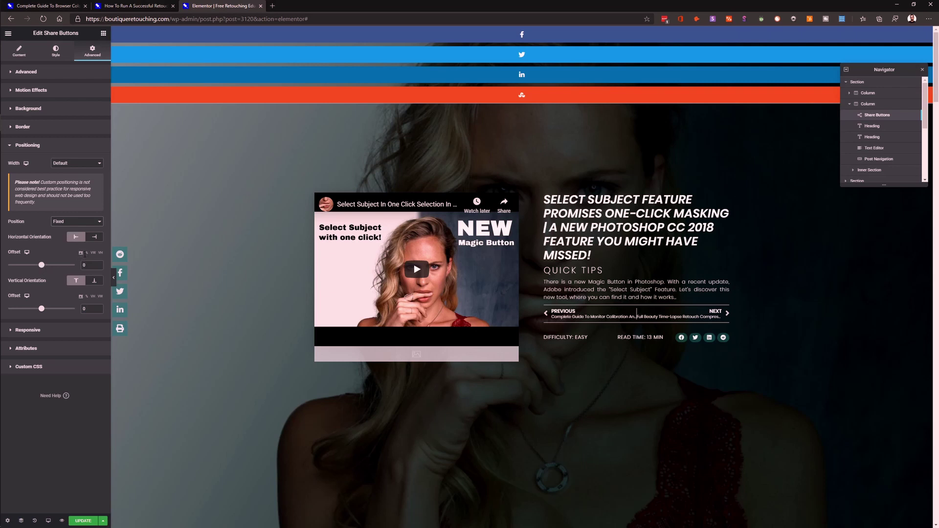
mouse_move(41, 264)
mouse_down()
mouse_move(2, 272)
mouse_move(67, 271)
mouse_move(43, 272)
mouse_up()
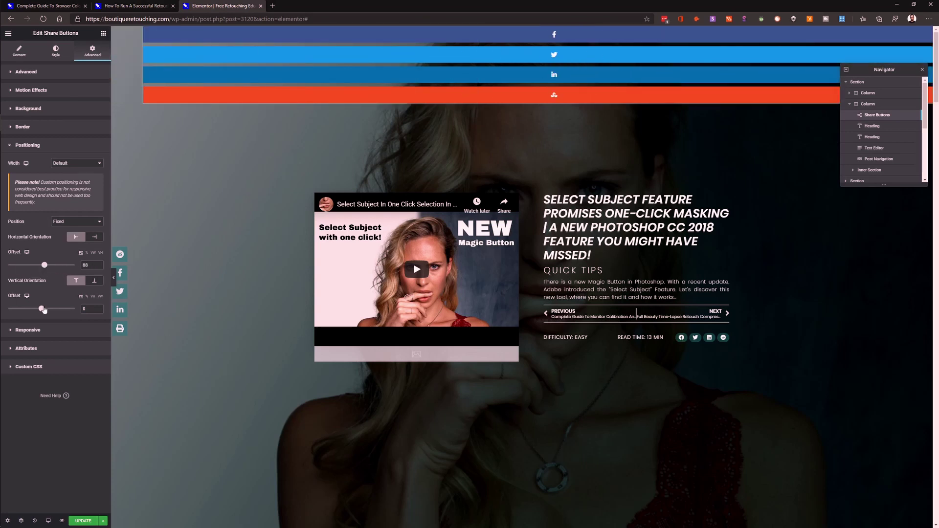
drag(43, 311, 67, 316)
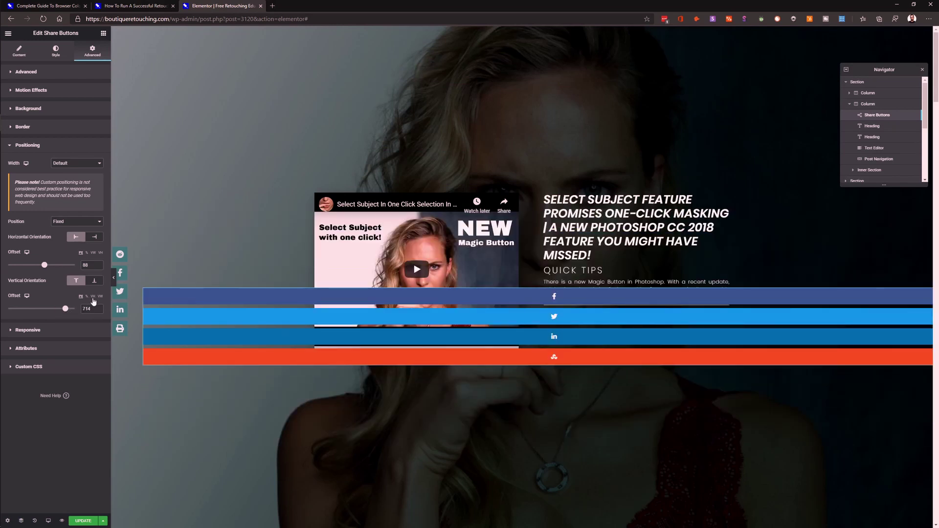
Switch the vertical offset's unit to VH and set the offset to about 46
click(93, 297)
mouse_move(41, 311)
mouse_down()
mouse_move(31, 312)
mouse_move(48, 309)
mouse_up()
right_click(48, 309)
click(53, 302)
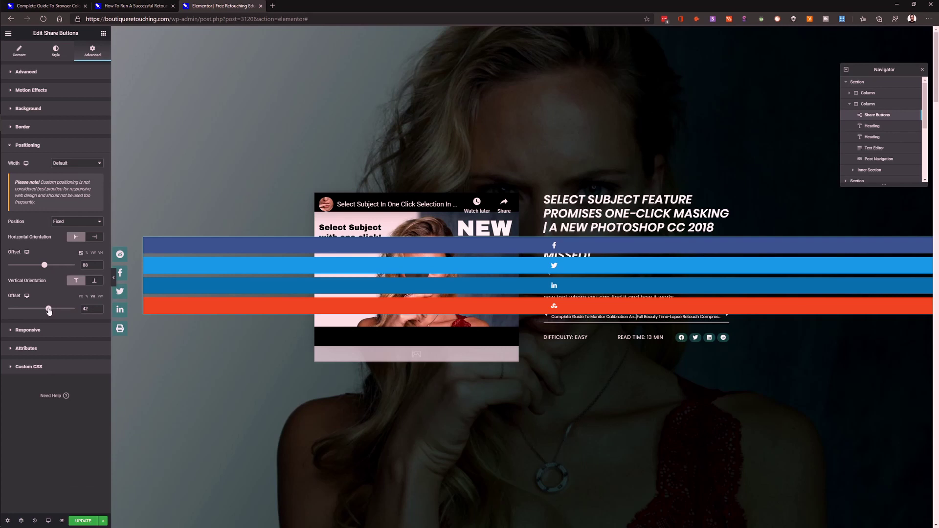
drag(49, 311, 50, 312)
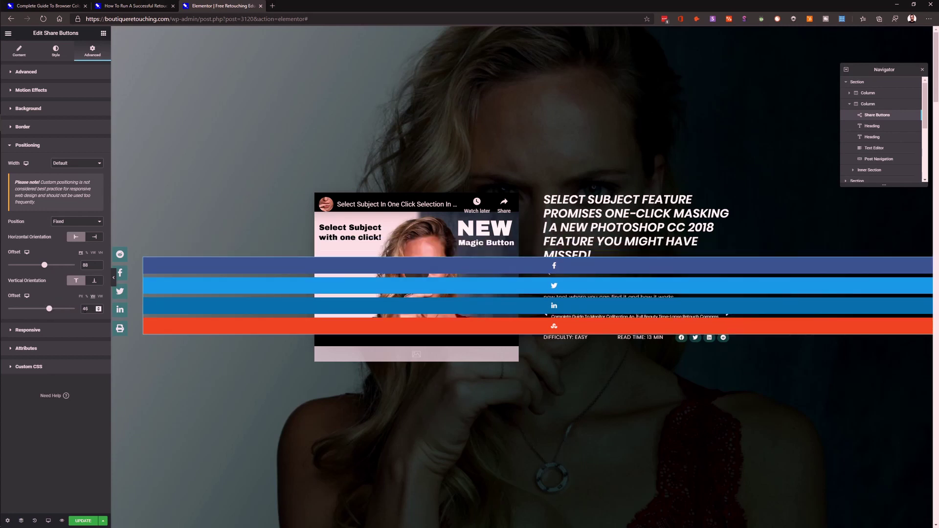
Set the Share Buttons widget's horizontal offset to 1 px
drag(45, 269, 44, 275)
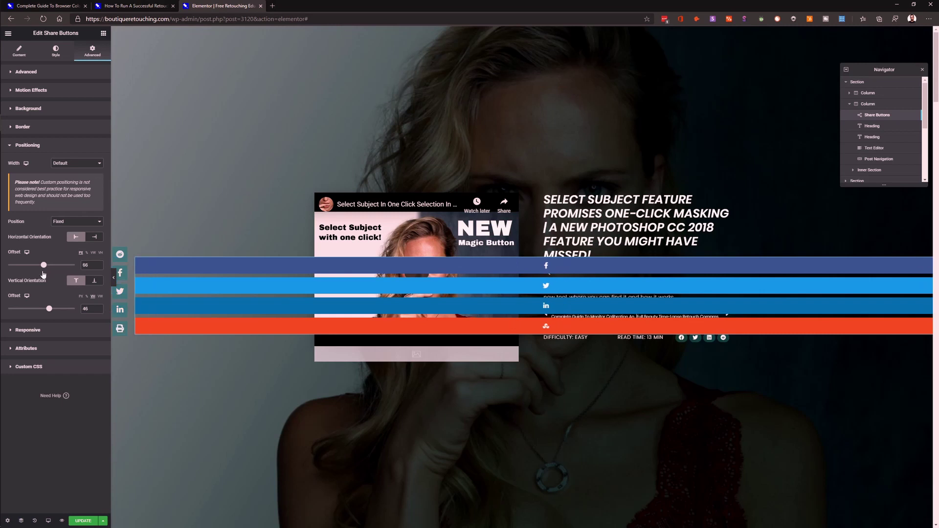
double_click(81, 266)
key(BackSpace)
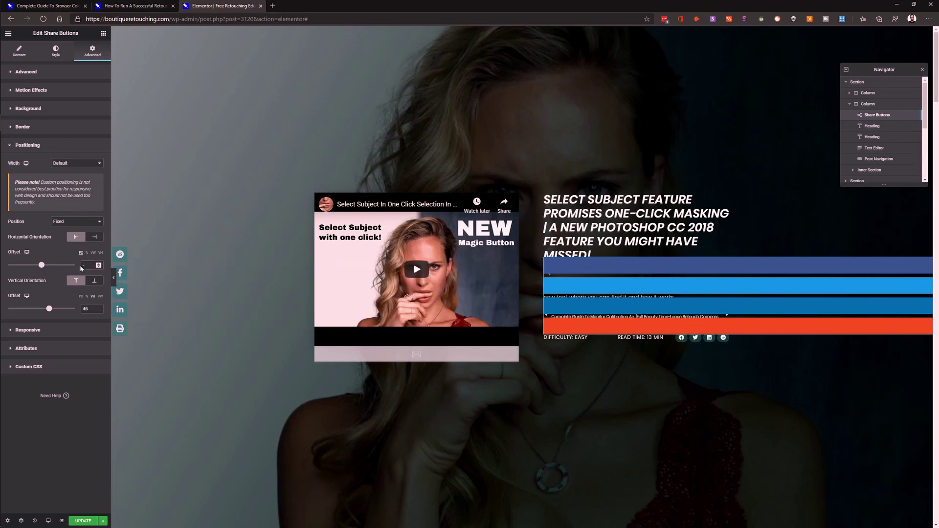
text(1)
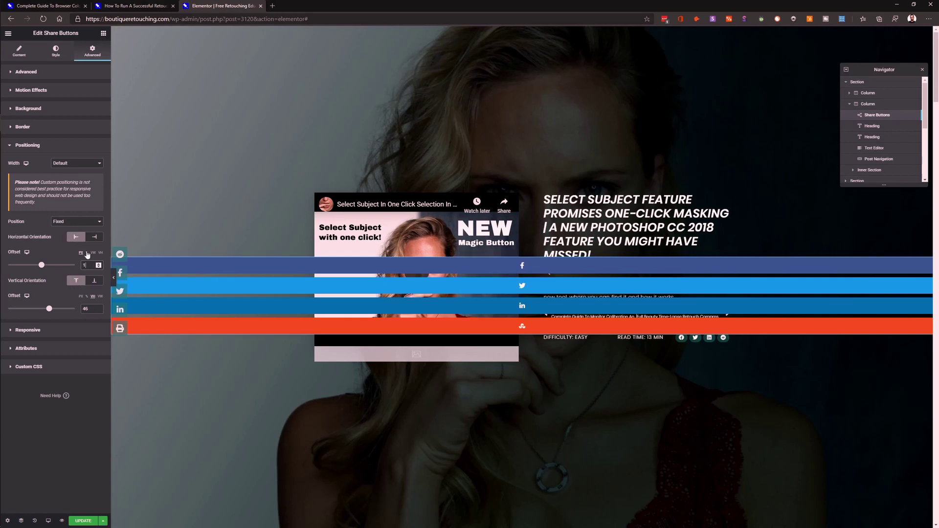
Set the share buttons' columns to Auto so the icons sit in a compact row
click(23, 73)
click(20, 52)
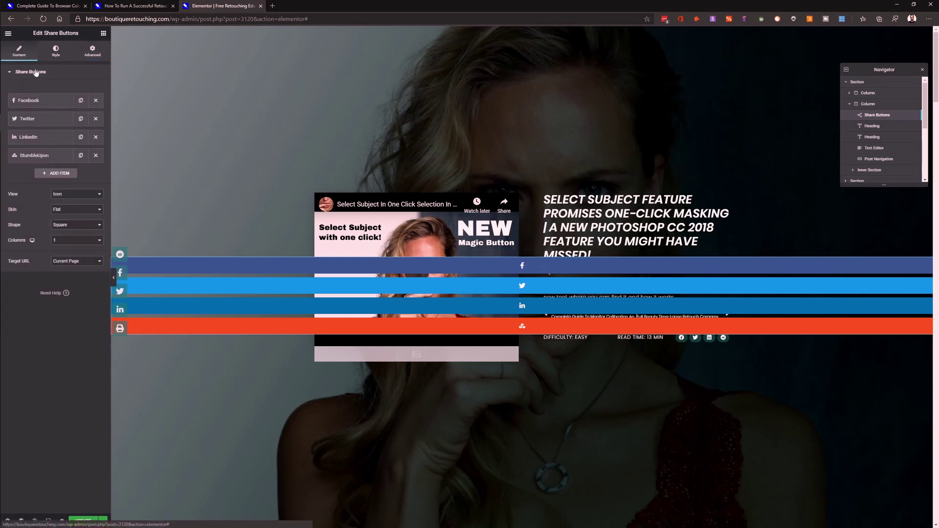
click(70, 240)
click(70, 247)
Enlarge the share buttons to about button size 1.7, icon size 2.8 em and button height 4.6 em
click(55, 51)
drag(16, 160, 64, 168)
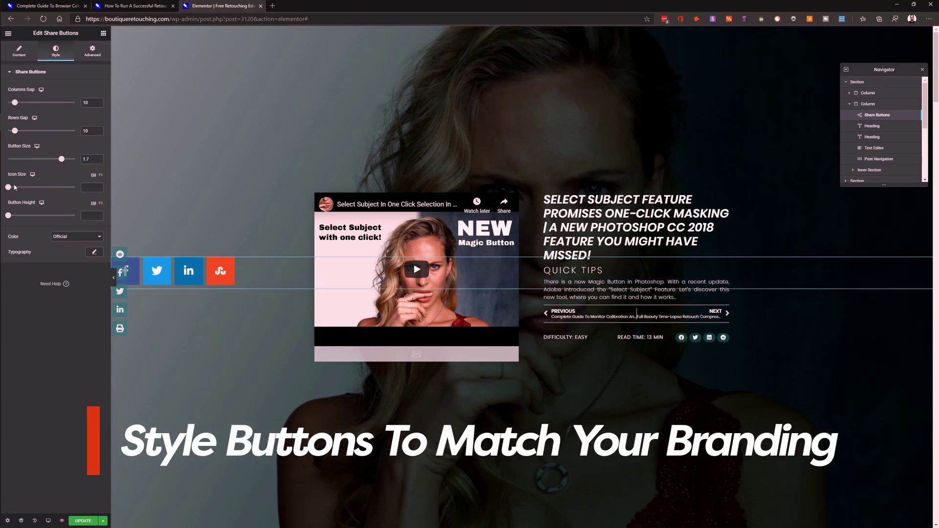
drag(8, 188, 53, 197)
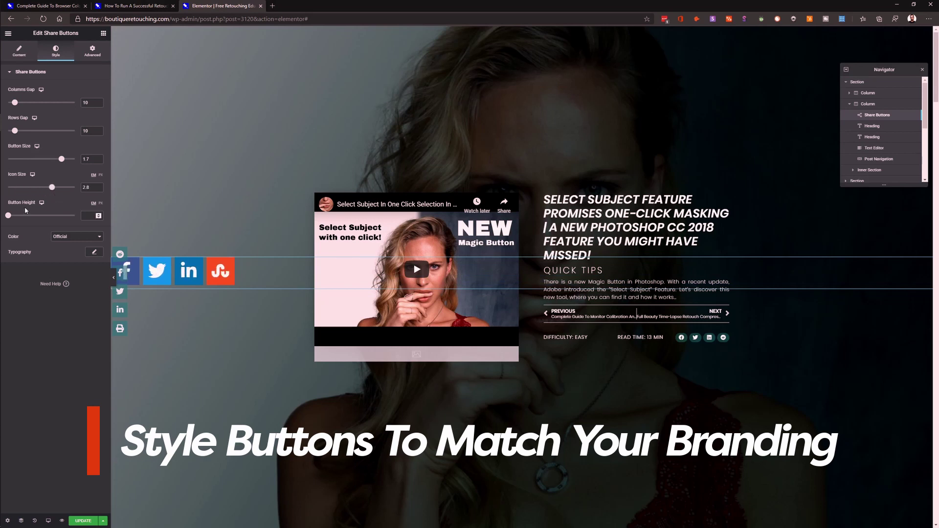
drag(8, 217, 48, 223)
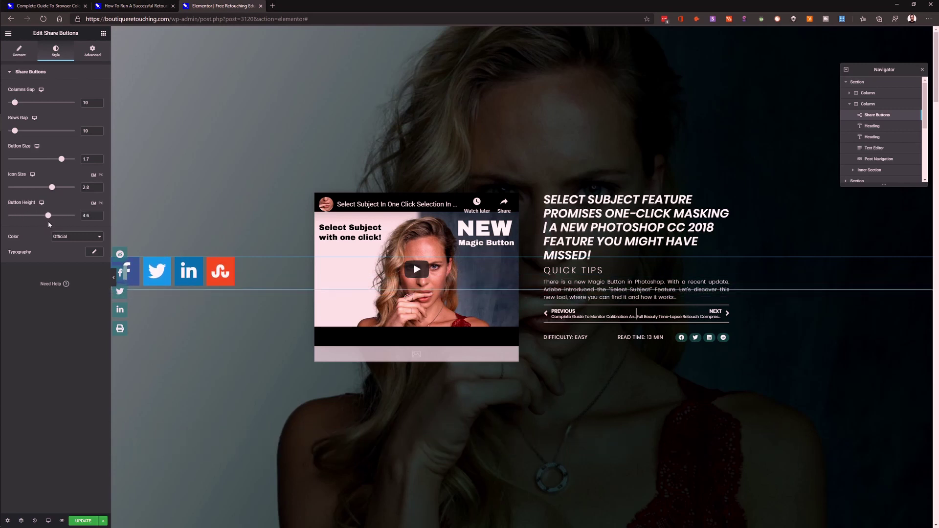
Switch the share buttons to custom colors and give the normal state a teal primary color at roughly half opacity
click(68, 237)
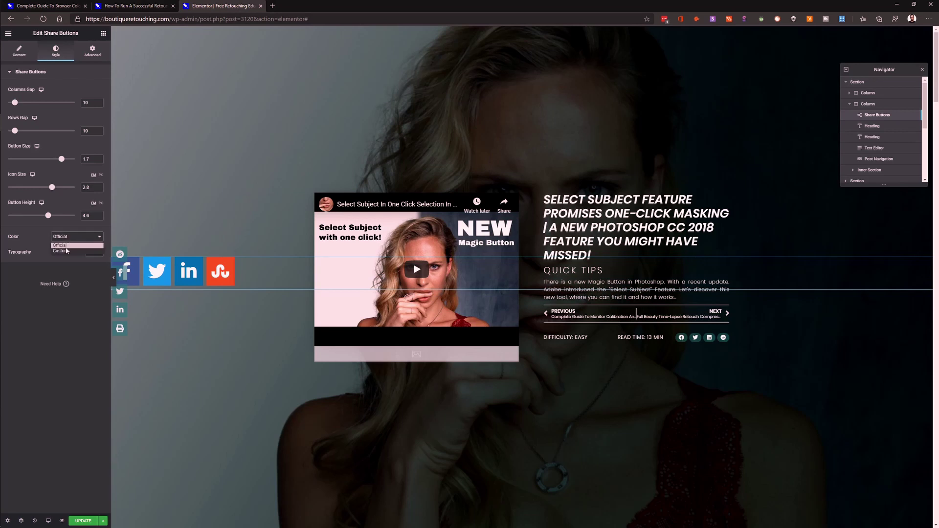
click(65, 251)
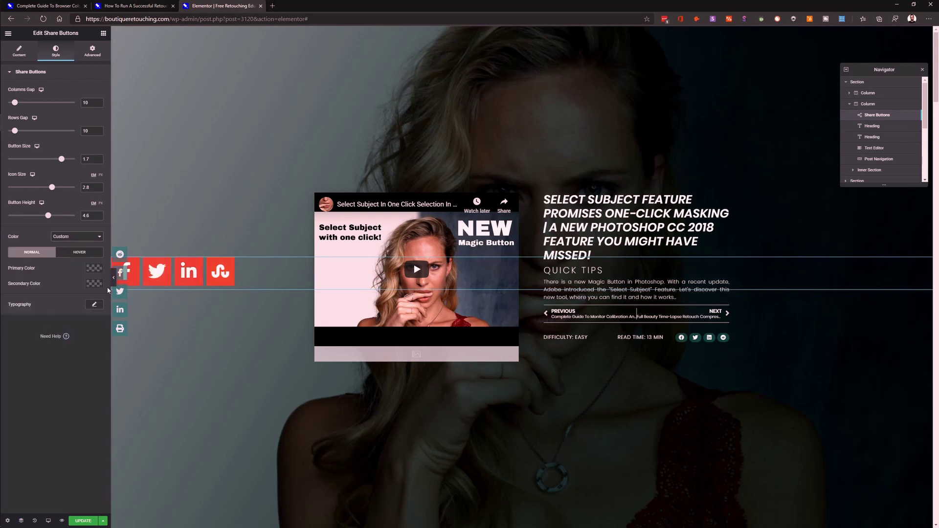
click(94, 268)
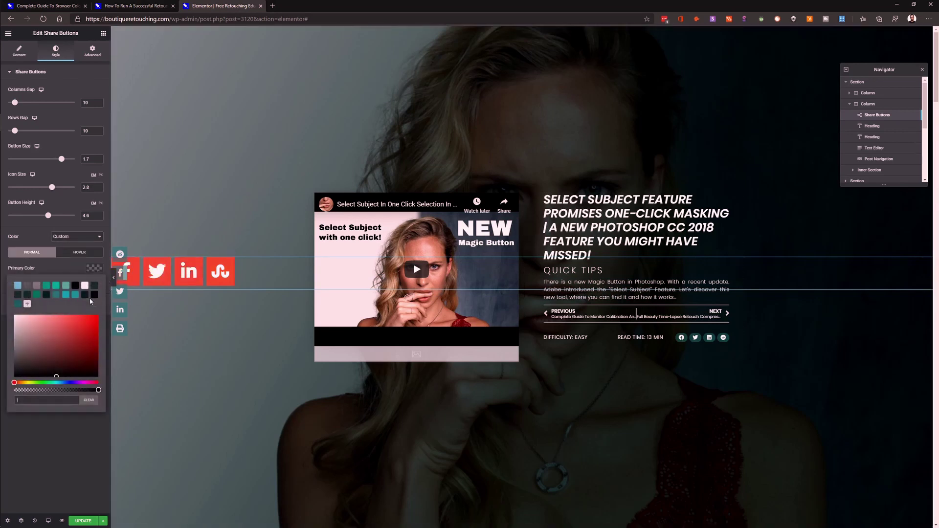
click(46, 295)
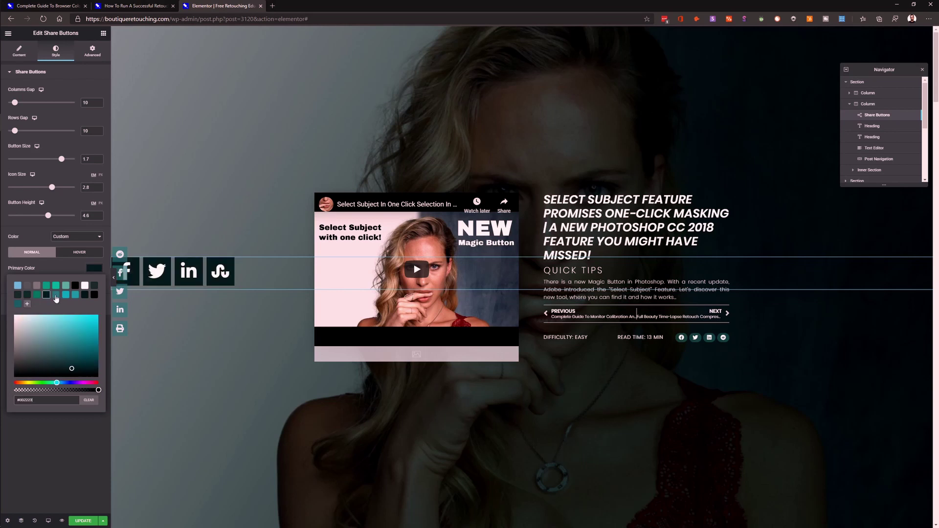
click(56, 295)
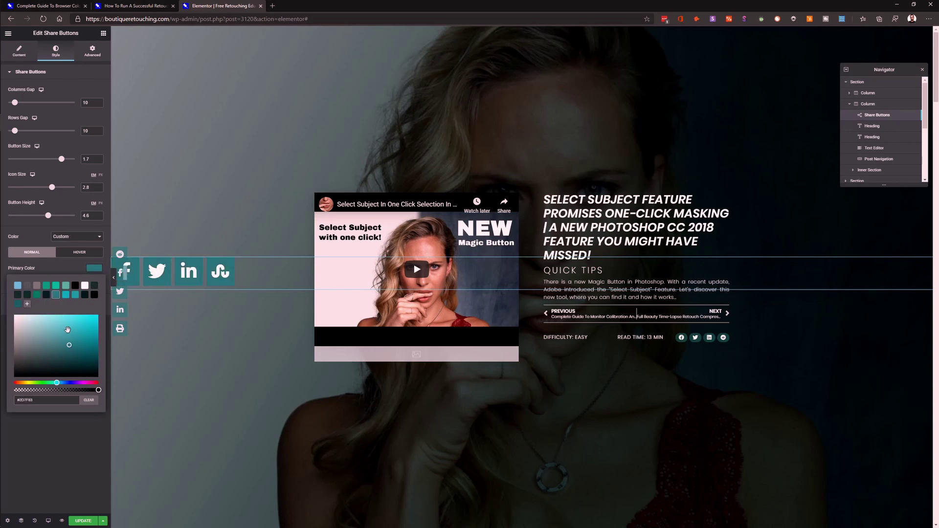
drag(98, 390, 54, 391)
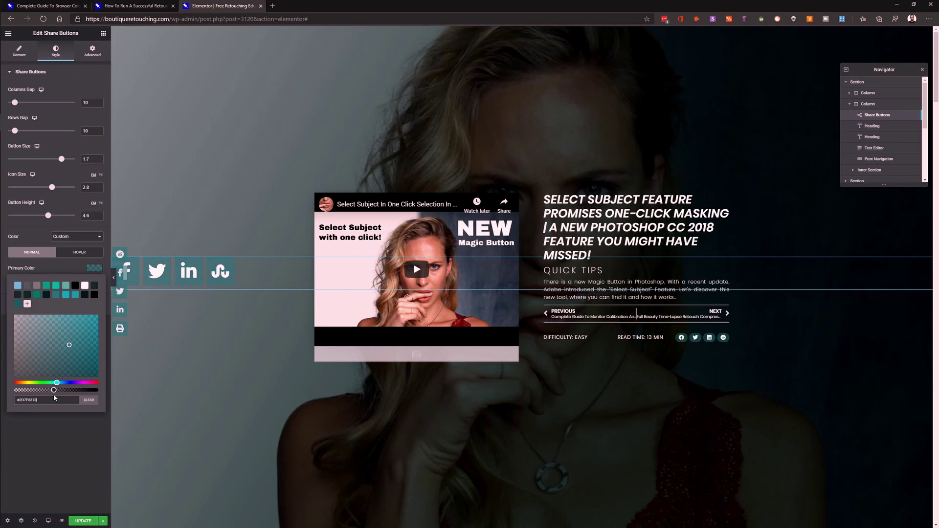
Give the share buttons' hover state a bright turquoise secondary color from the saved swatches
click(74, 252)
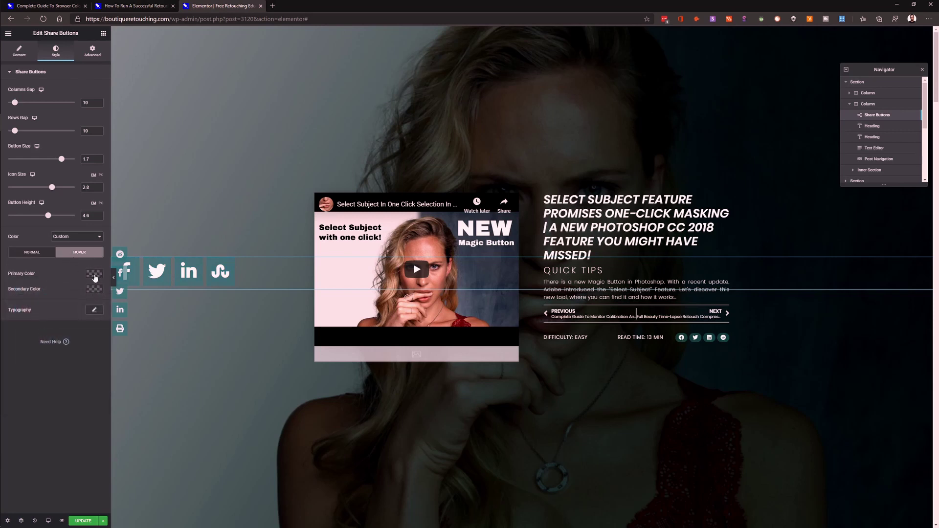
click(93, 292)
click(65, 315)
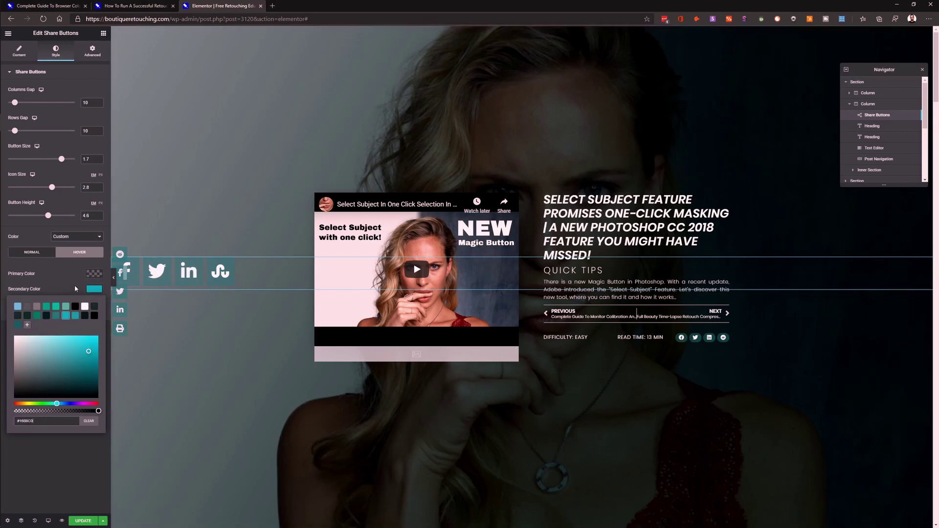
Change the share buttons' hover colors to a white secondary color and a turquoise primary color from the saved swatches
click(95, 291)
click(94, 292)
click(84, 306)
click(95, 273)
click(94, 273)
click(75, 300)
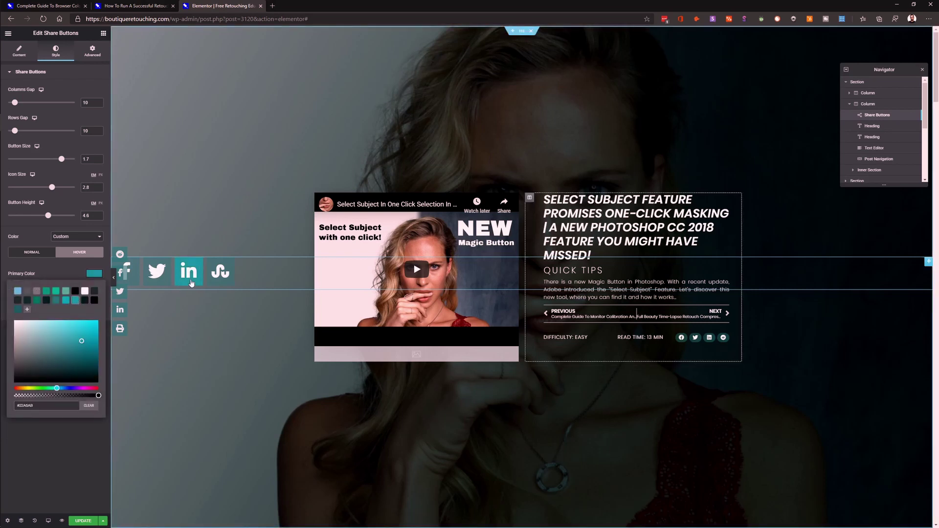
click(61, 270)
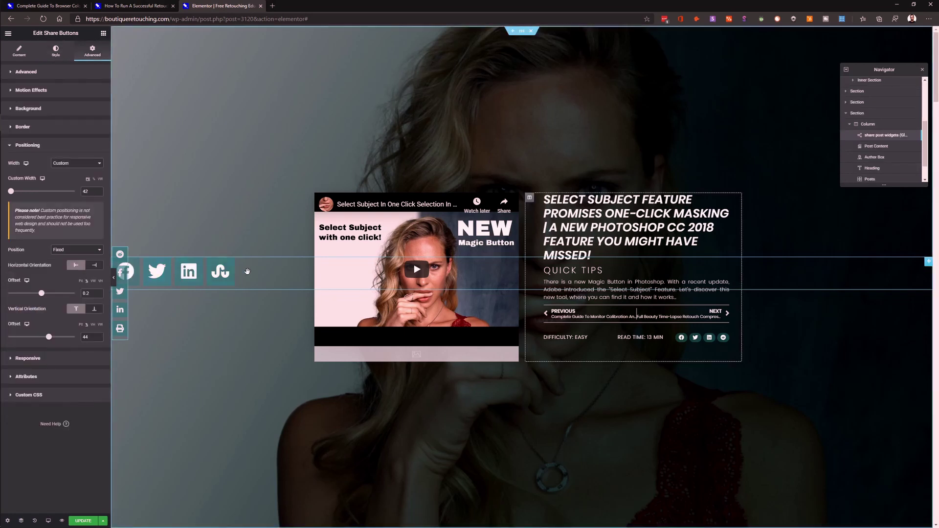
Try Full Width (100%) and Inline (auto) for the large share buttons' positioning, and settle on a custom width of 99 px to stack the icons
click(245, 270)
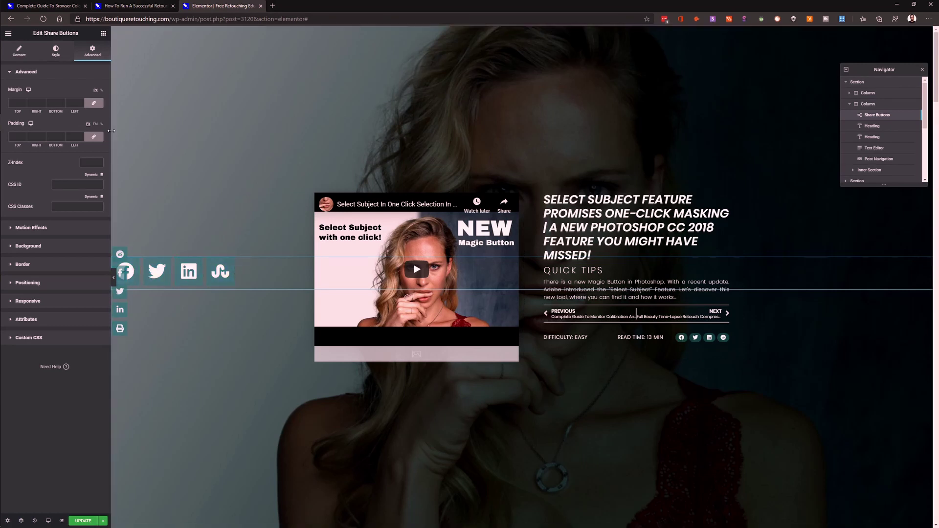
click(63, 283)
click(76, 164)
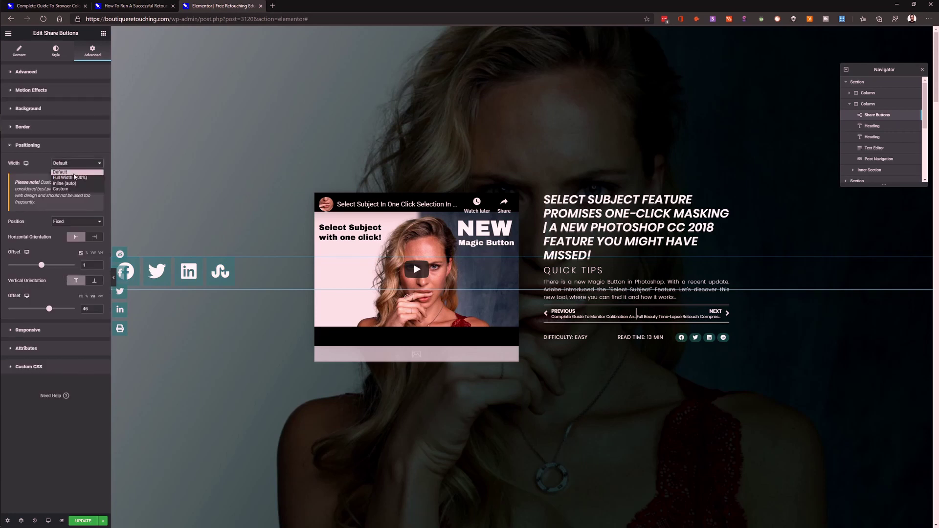
click(74, 178)
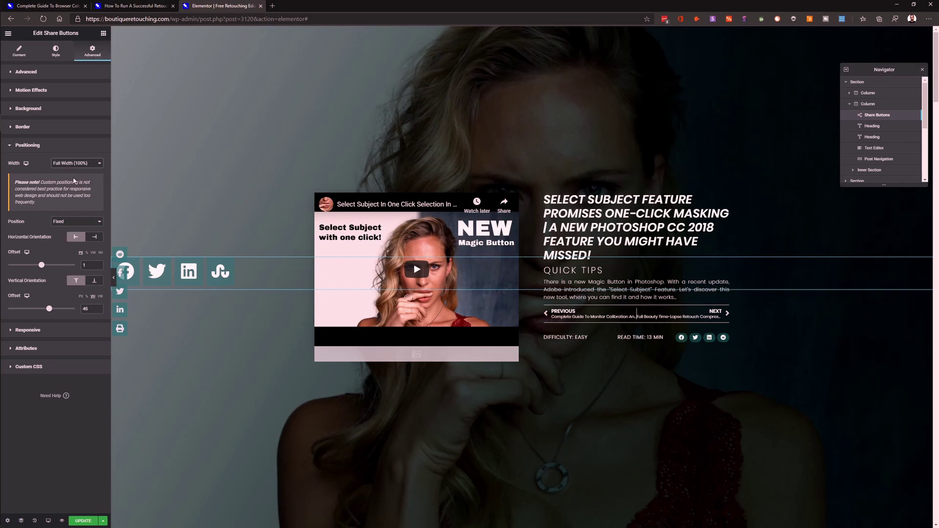
click(78, 164)
click(76, 182)
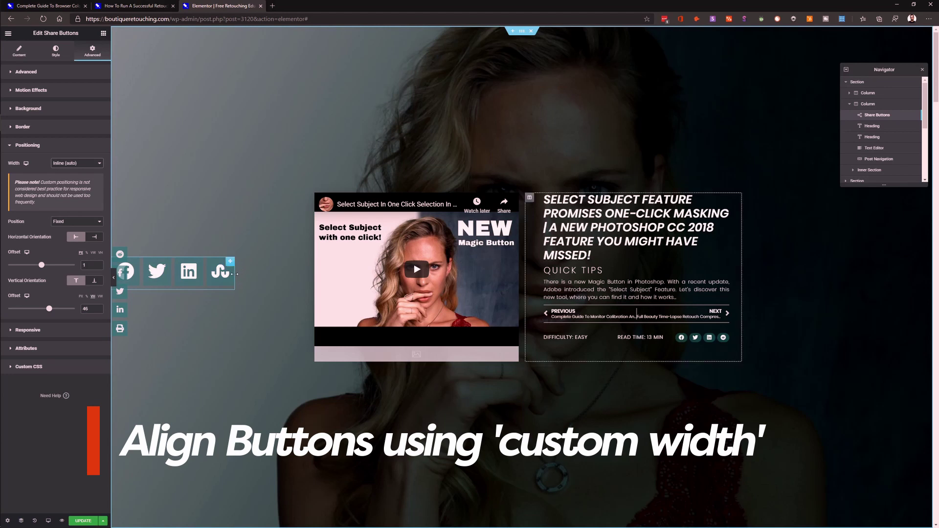
click(82, 164)
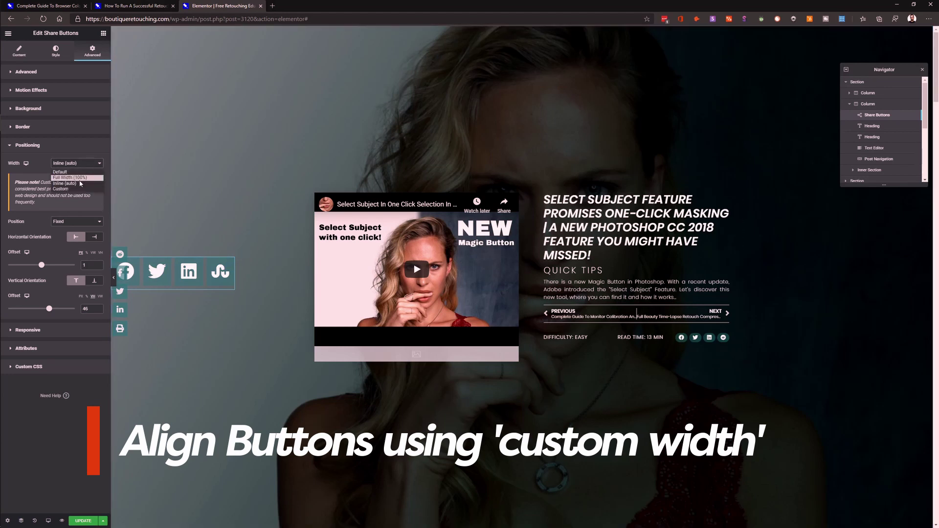
click(77, 189)
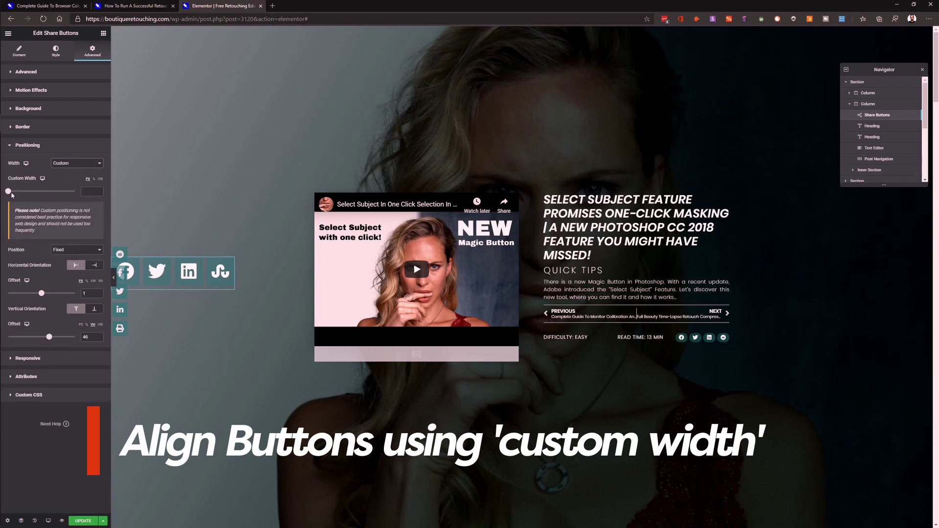
mouse_move(9, 193)
mouse_down()
mouse_move(41, 196)
mouse_move(16, 207)
mouse_up()
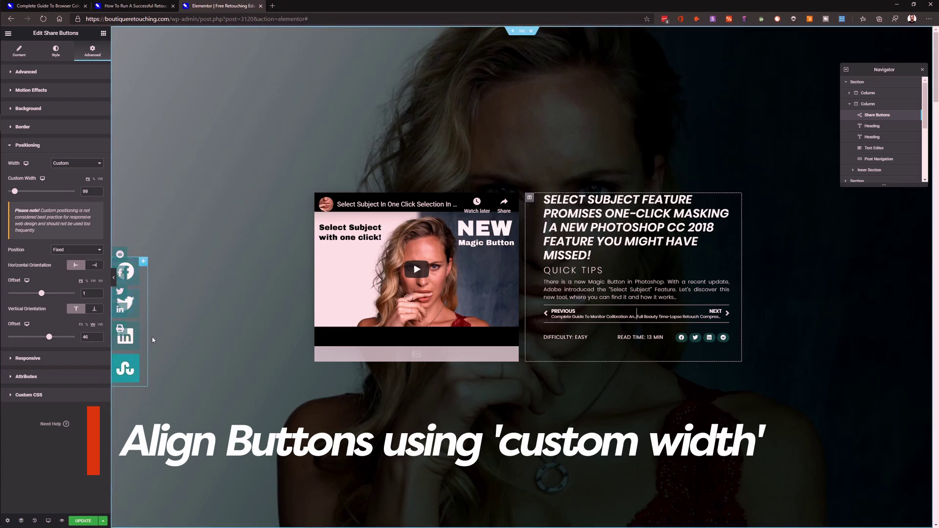
scroll(157, 311, down, 3)
scroll(157, 311, up, 3)
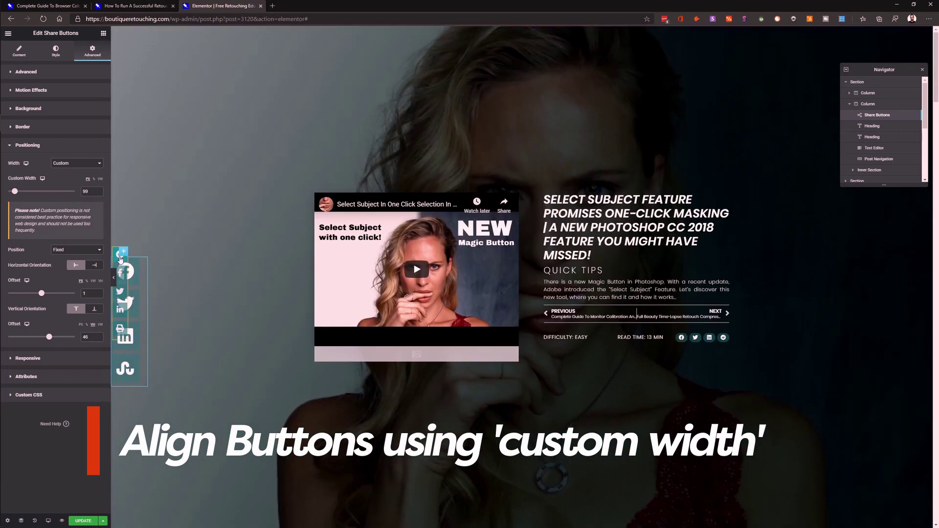
Delete the old small share buttons widget and check how the large one behaves while scrolling through the article
right_click(121, 258)
click(147, 362)
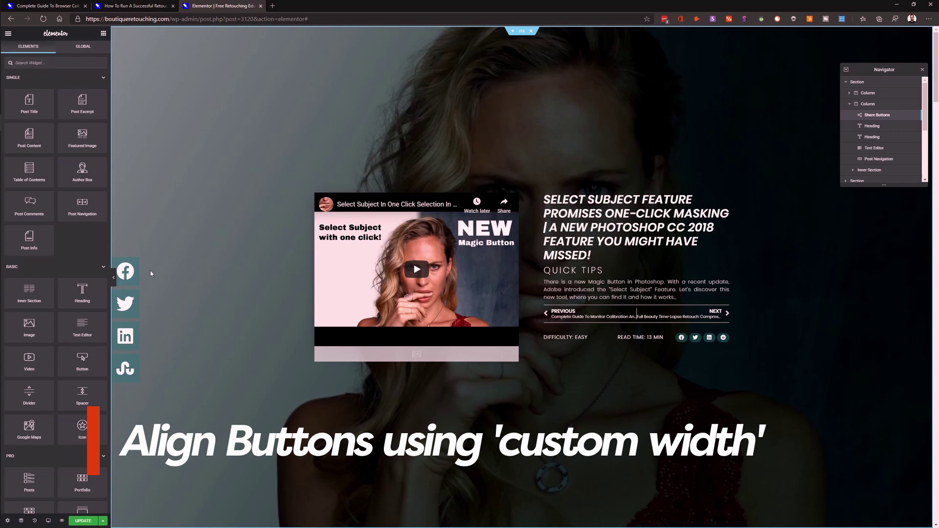
scroll(204, 301, down, 10)
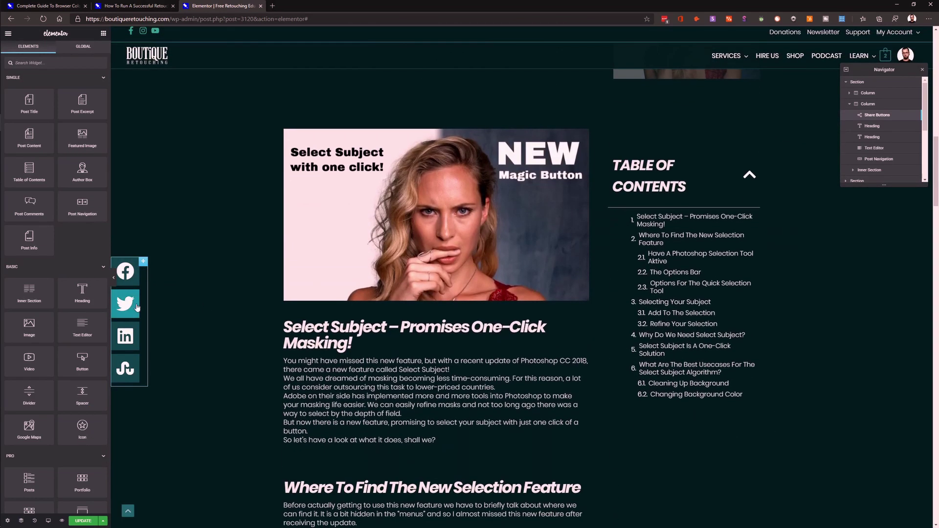
scroll(157, 271, up, 1)
scroll(156, 271, up, 2)
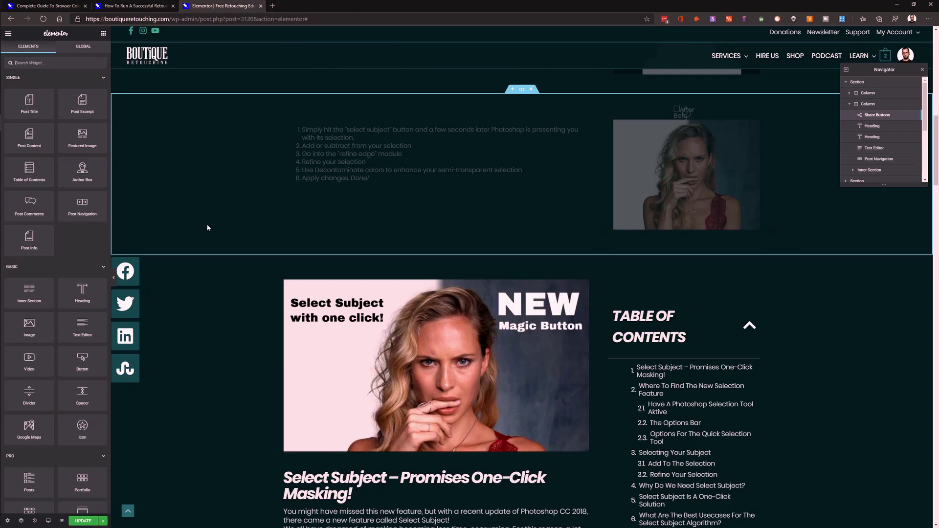
scroll(207, 371, down, 15)
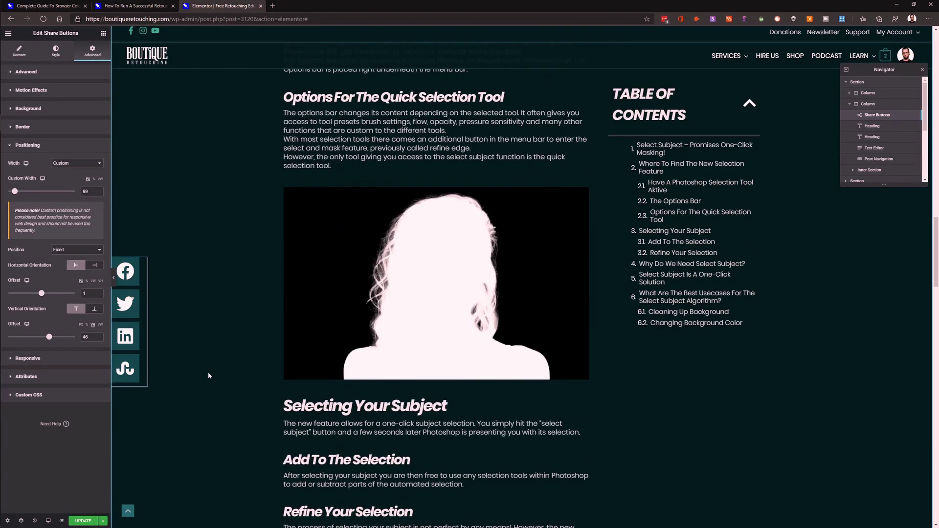
Update the template and review its display conditions without changing them
click(102, 521)
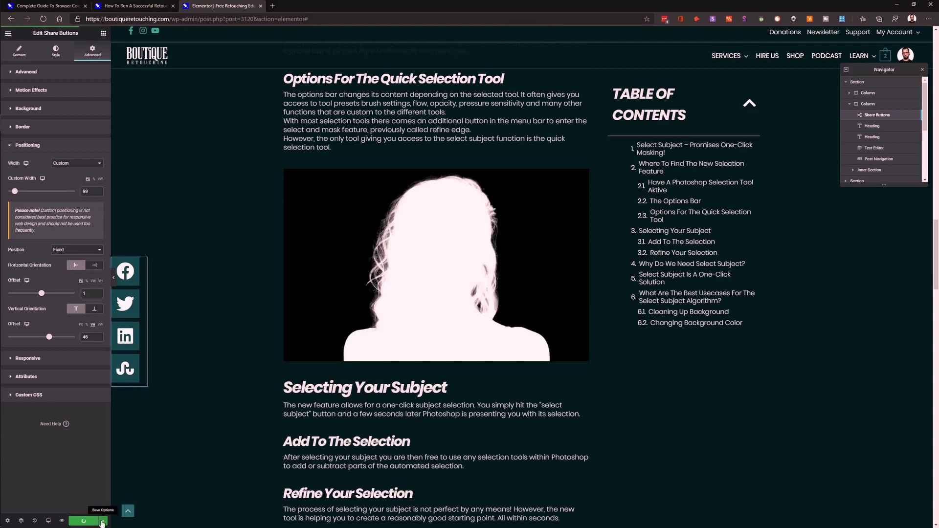
click(70, 484)
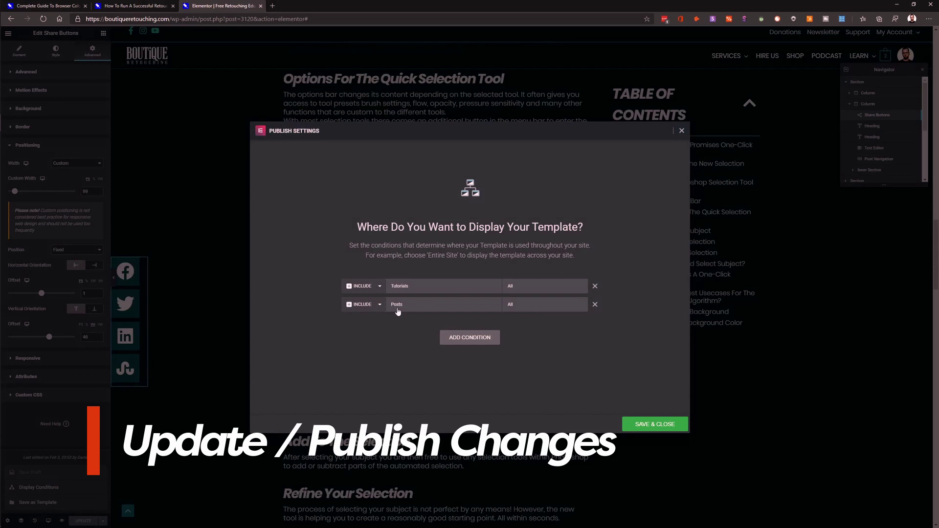
click(681, 131)
Reload the live browser color management guide and check the fixed share buttons while scrolling down the article
click(135, 6)
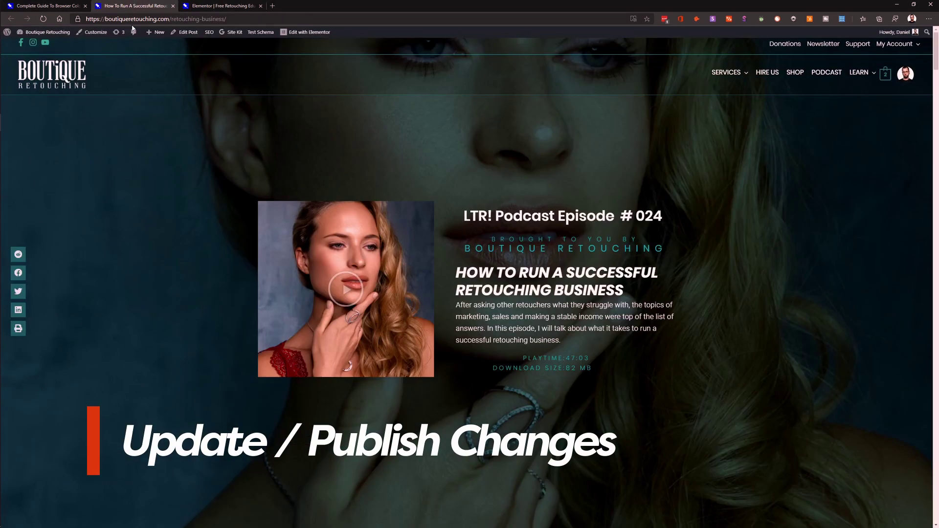
click(49, 4)
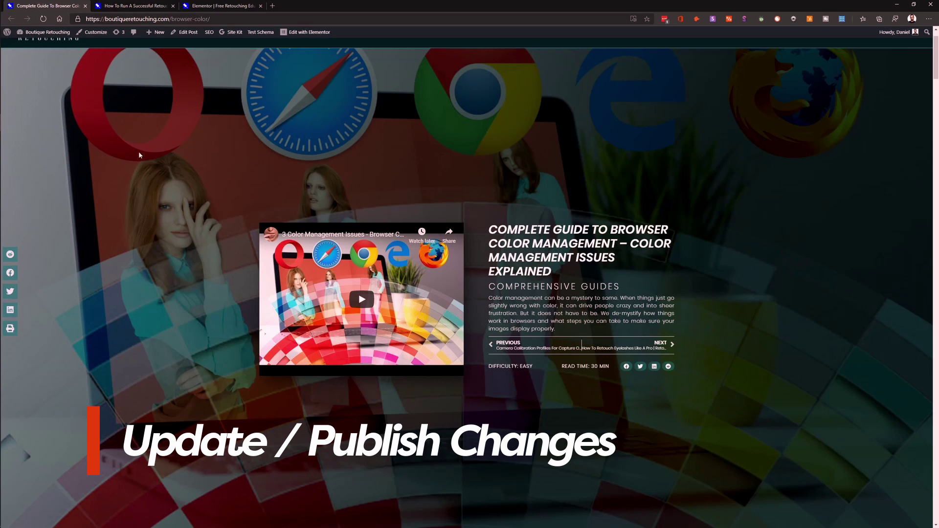
key(F5)
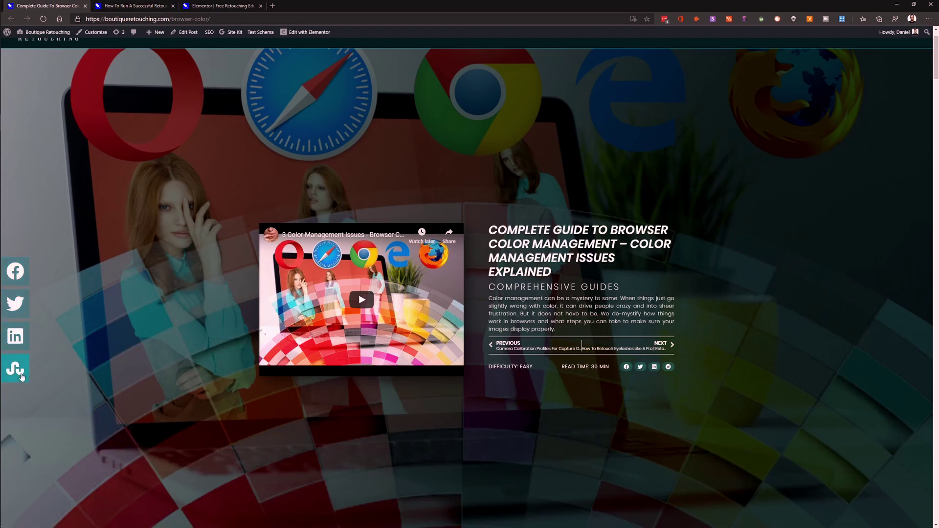
scroll(131, 282, down, 4)
scroll(131, 282, down, 12)
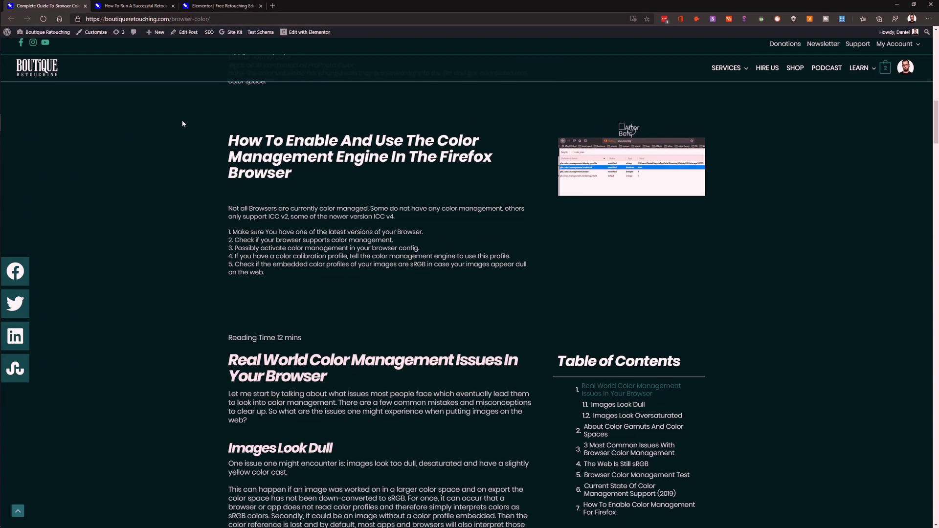
Return to the Elementor template and save the share buttons as a global widget named "floating share buttons - tutorial"
click(222, 5)
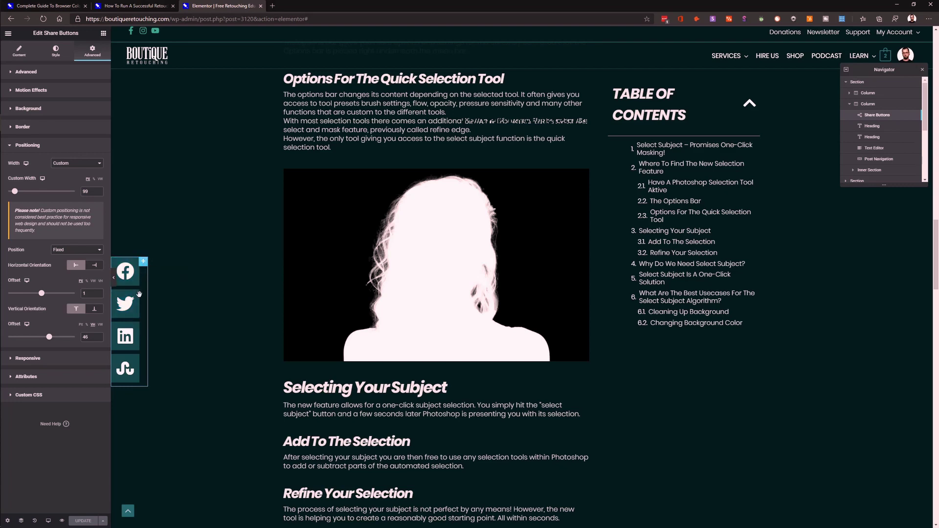
right_click(143, 263)
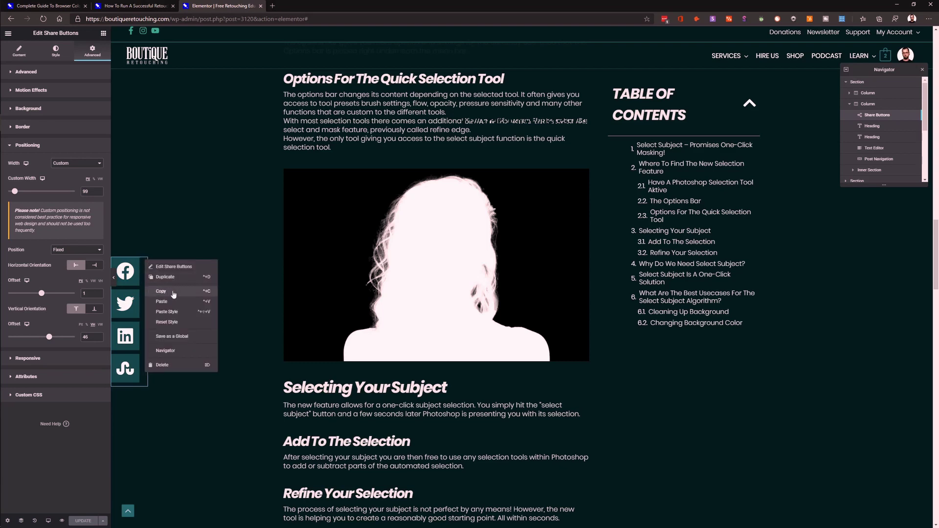
click(178, 342)
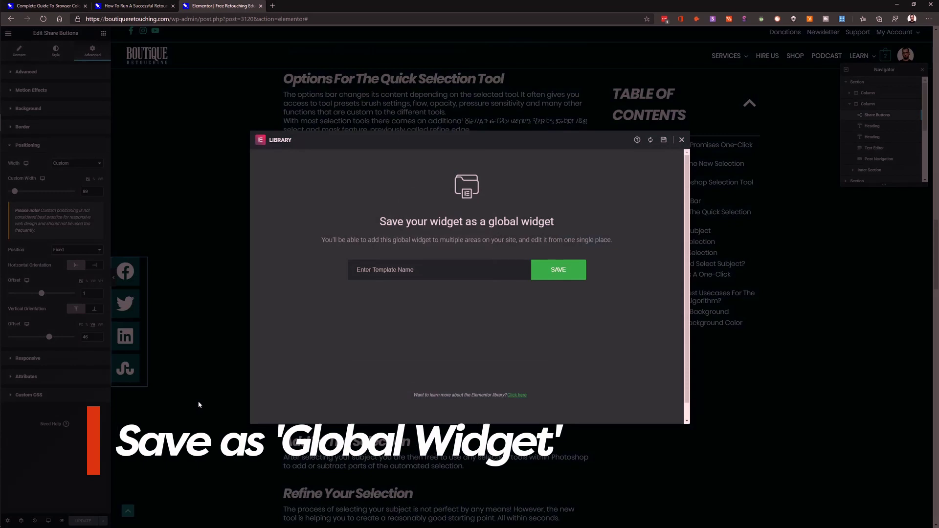
click(401, 263)
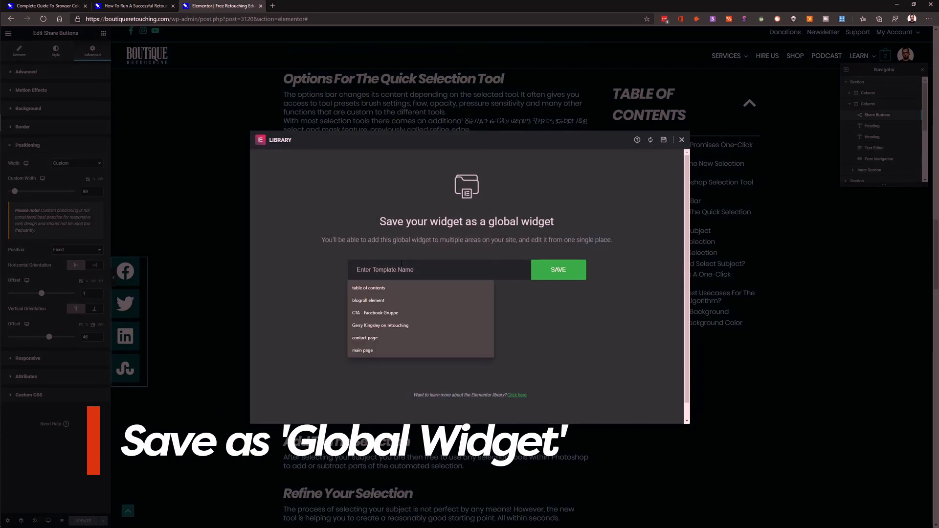
text(floating share buttons )
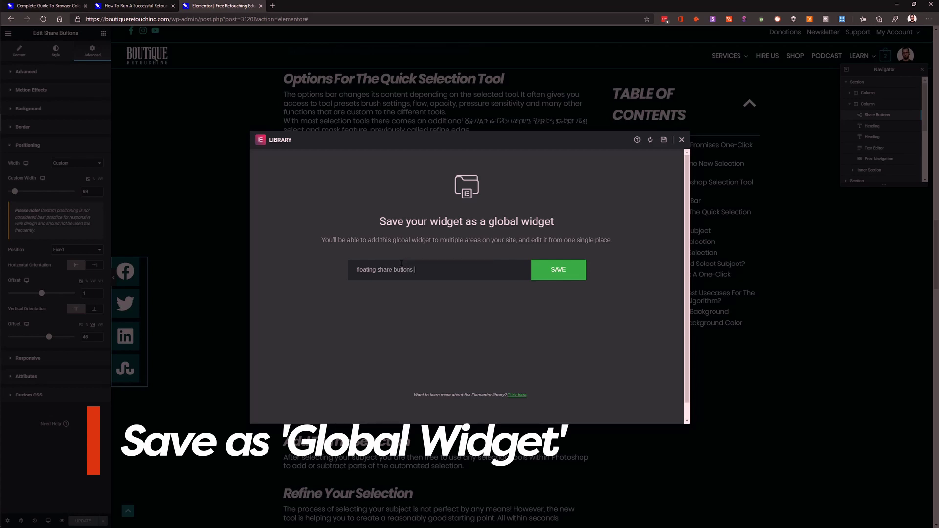
text(- tutorial)
key(Return)
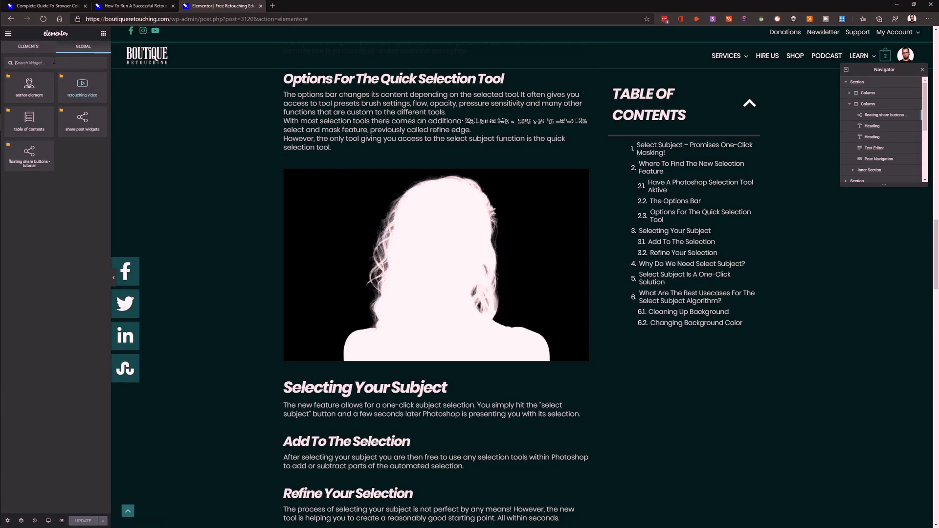
Replace the share buttons with the "floating share buttons - tutorial" global widget above the post content and unlock it for editing
click(103, 34)
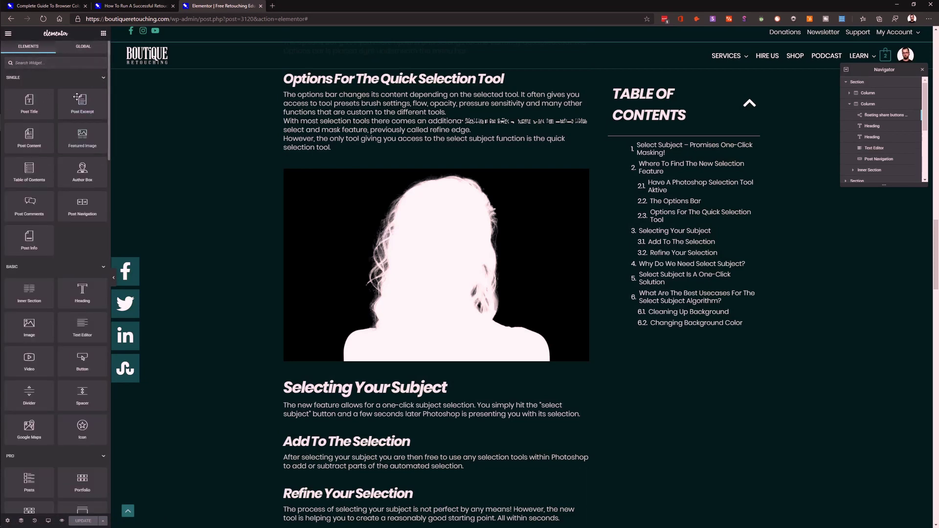
click(79, 48)
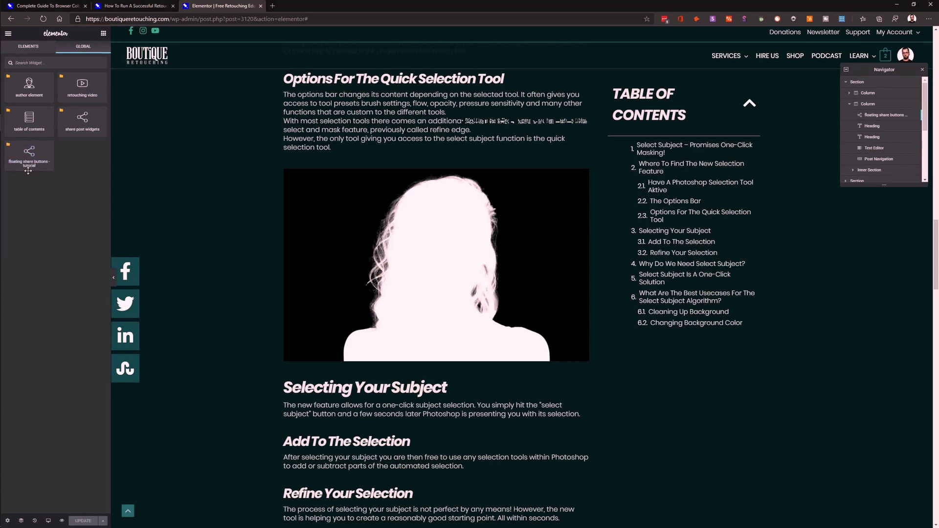
scroll(271, 191, up, 10)
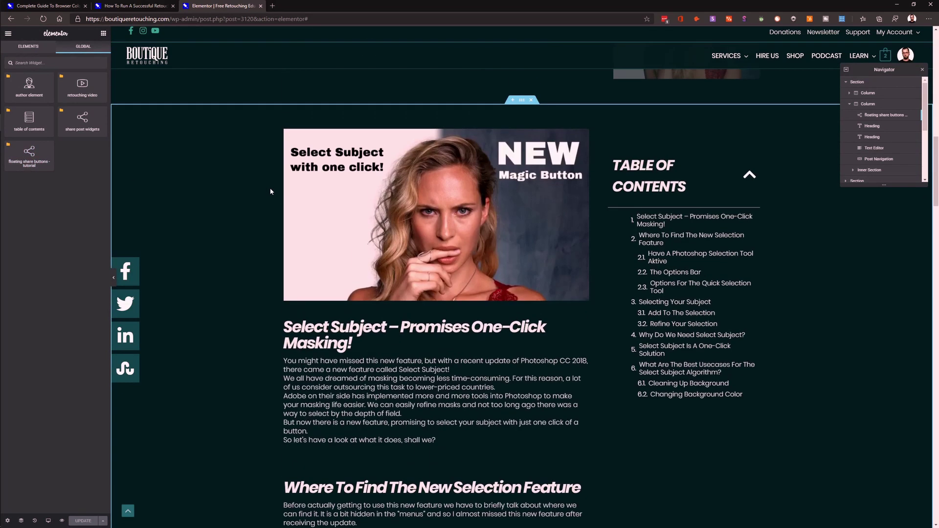
right_click(126, 266)
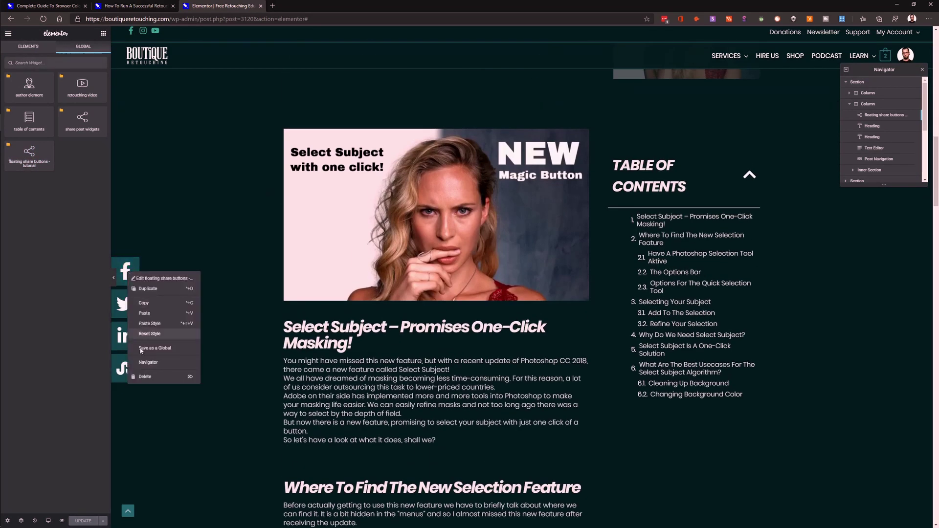
click(145, 383)
drag(46, 166, 410, 147)
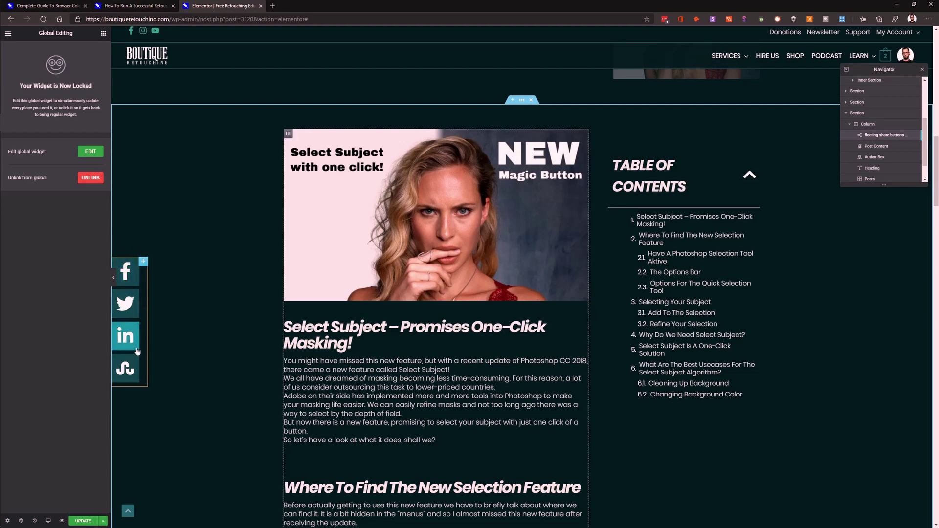
click(91, 152)
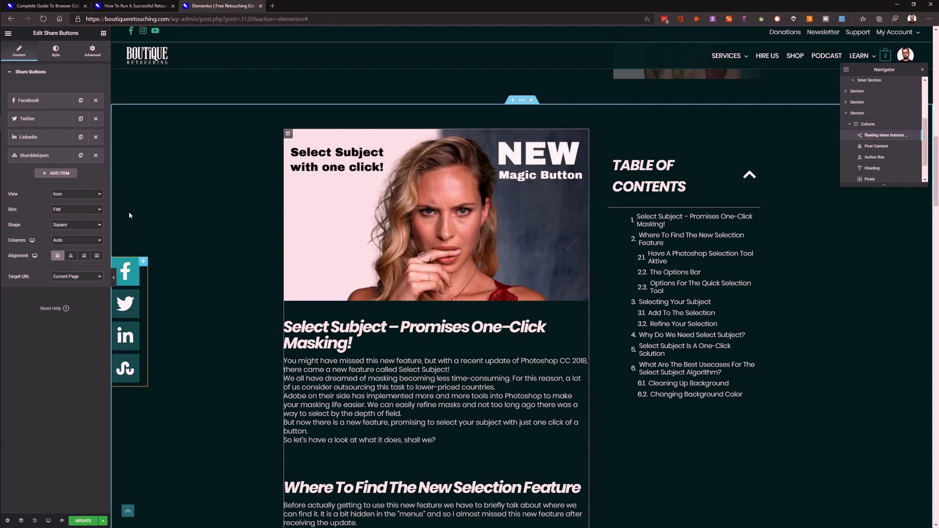
Replace the tutorial share buttons with the saved "share post widgets" global widget above the post content and save the template
right_click(127, 290)
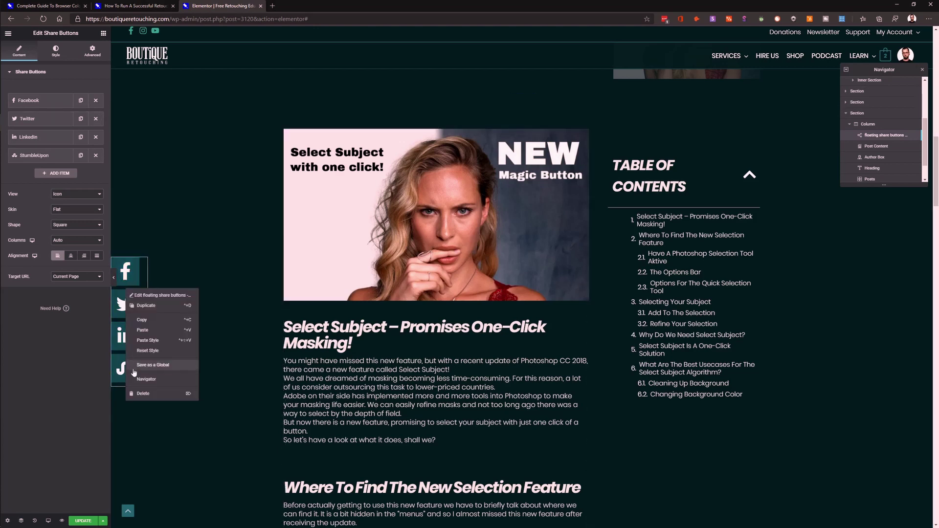
click(138, 394)
click(83, 46)
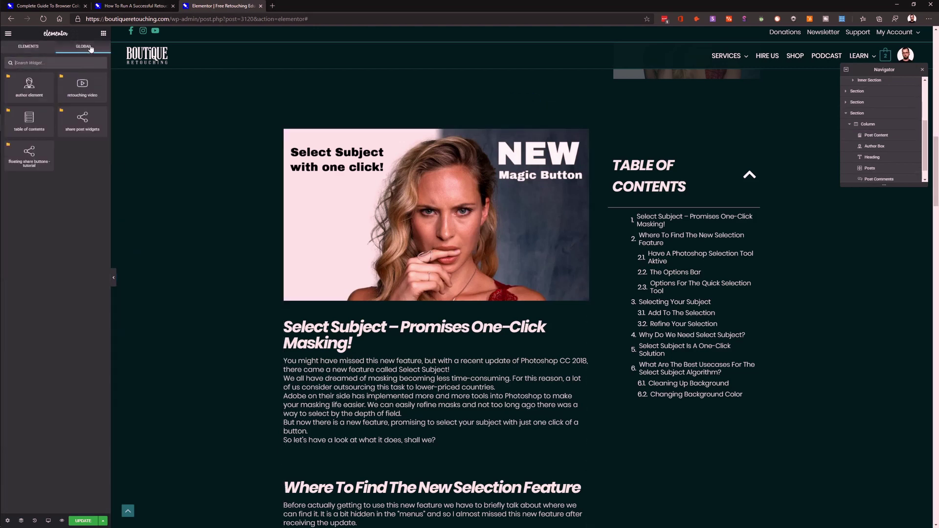
drag(78, 129, 295, 209)
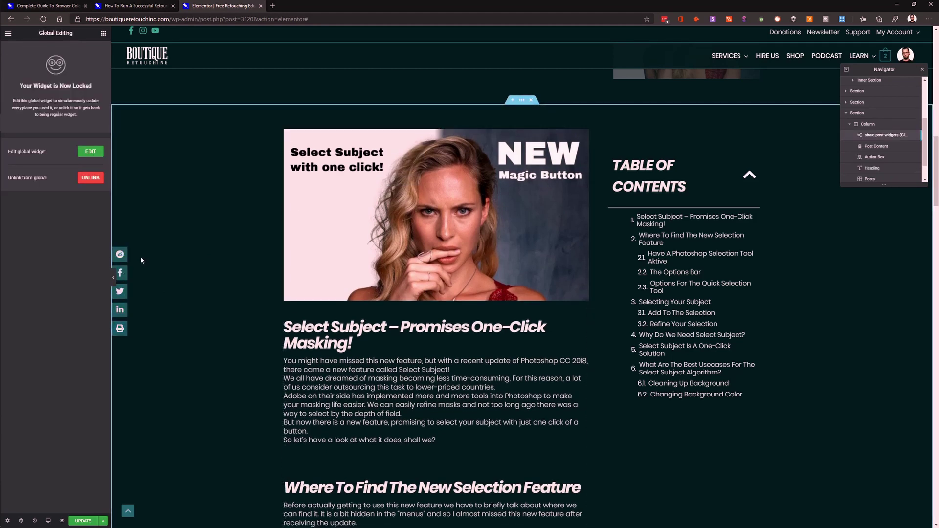
key(ctrl+s)
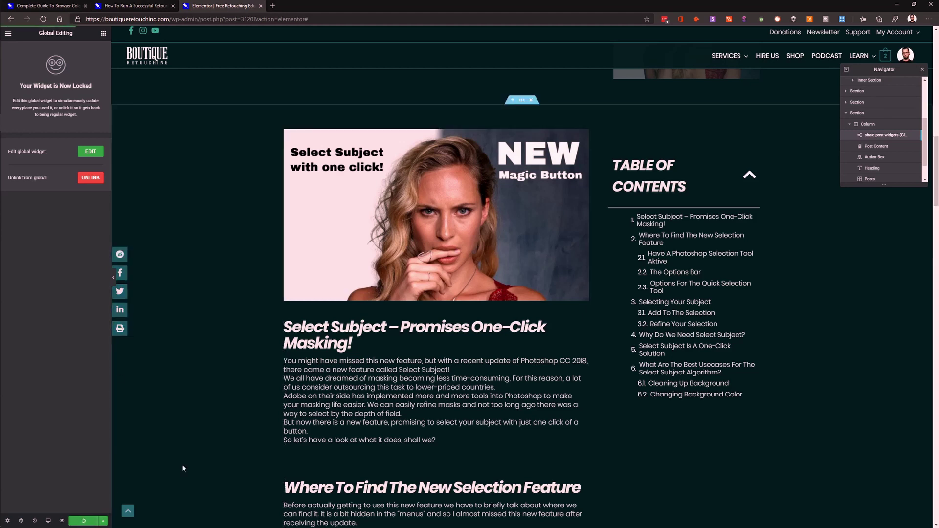
Reload the live browser color management guide and check the small floating share buttons while scrolling the article
click(47, 5)
key(F5)
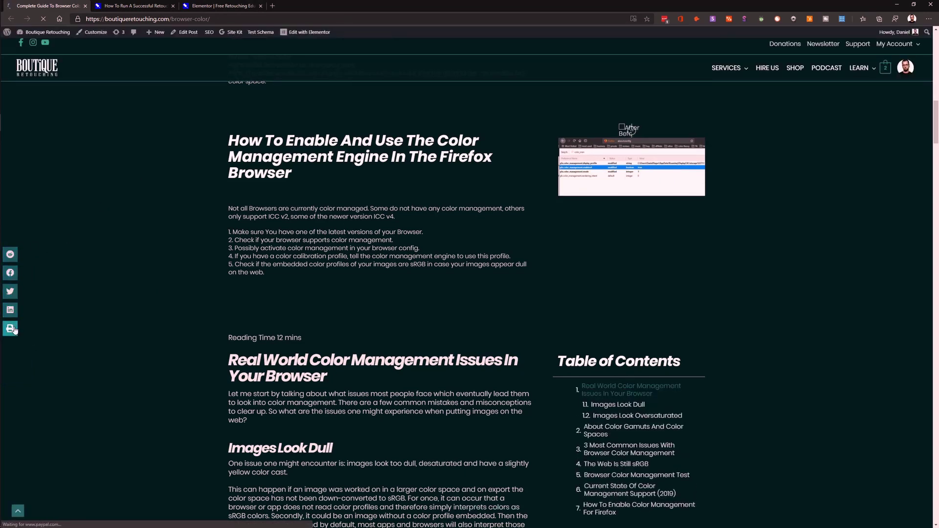
scroll(186, 287, down, 6)
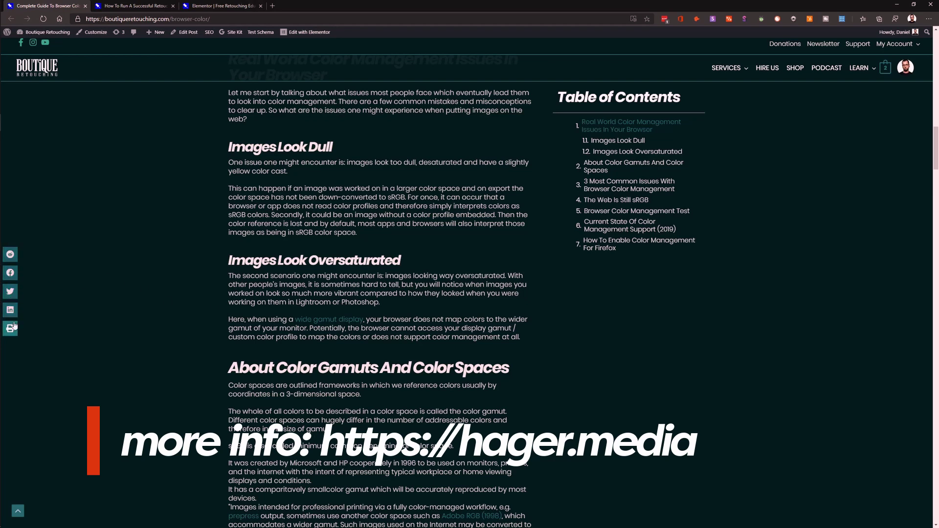
scroll(82, 329, up, 12)
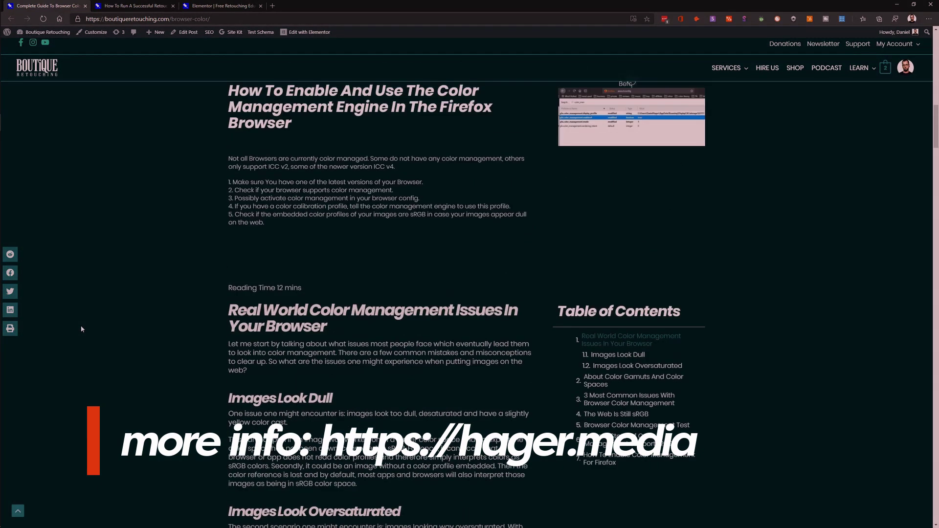